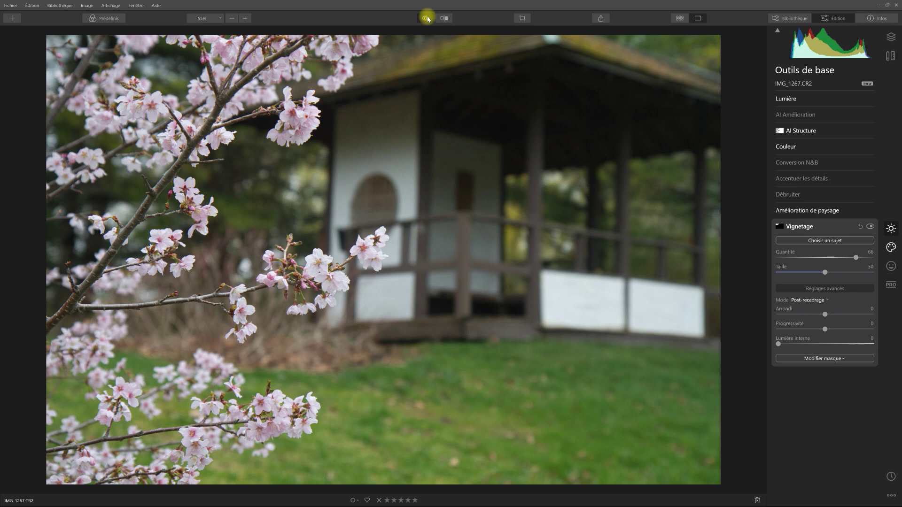
Step: Undo the existing adjustments on the cherry-blossom photo and collapse the Vignetage settings
left_click(427, 19)
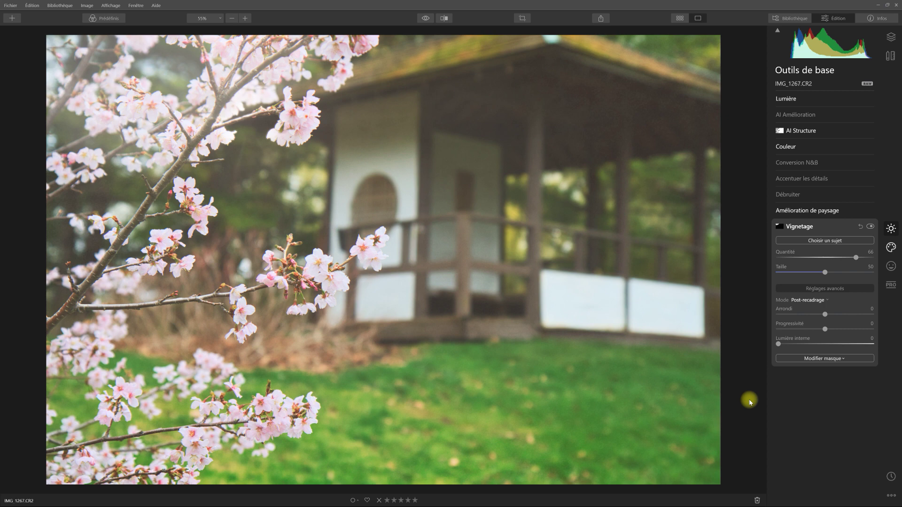
key("ctrl+z")
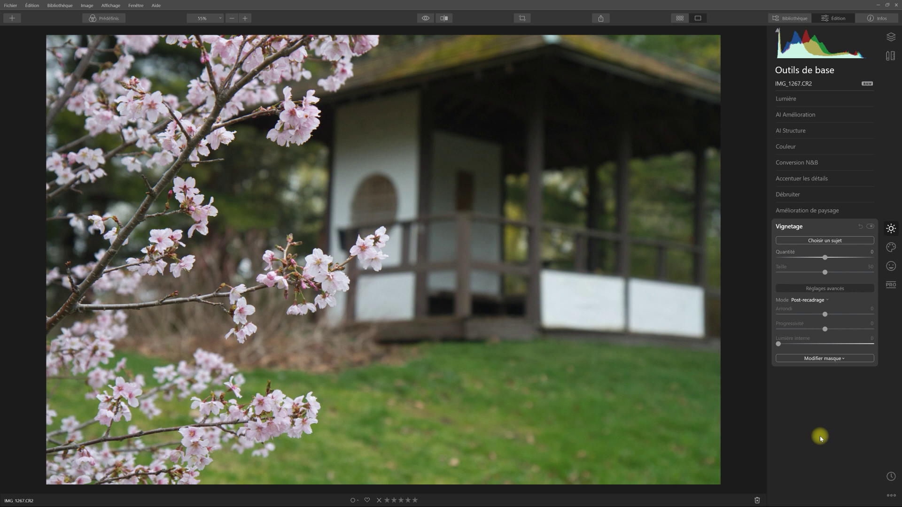
left_click(789, 226)
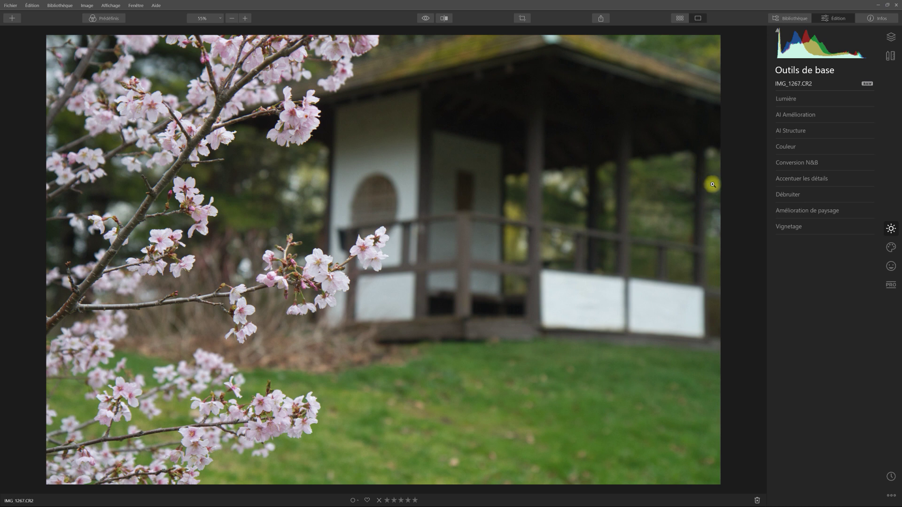
Step: In the Lumière settings, set Exposition to 0.18, Contraste intelligent to 12, Hautes lum. to -65 and Ombres to 11
left_click(867, 100)
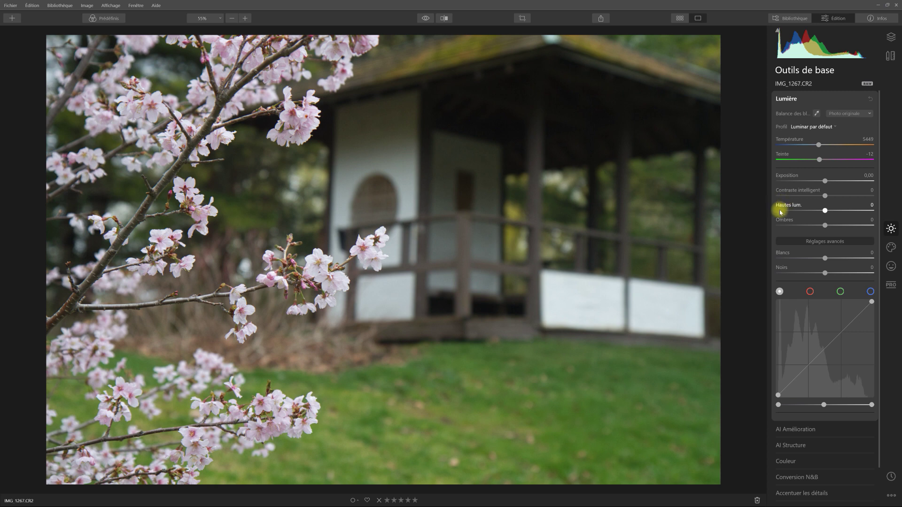
left_click_drag(824, 180, 827, 182)
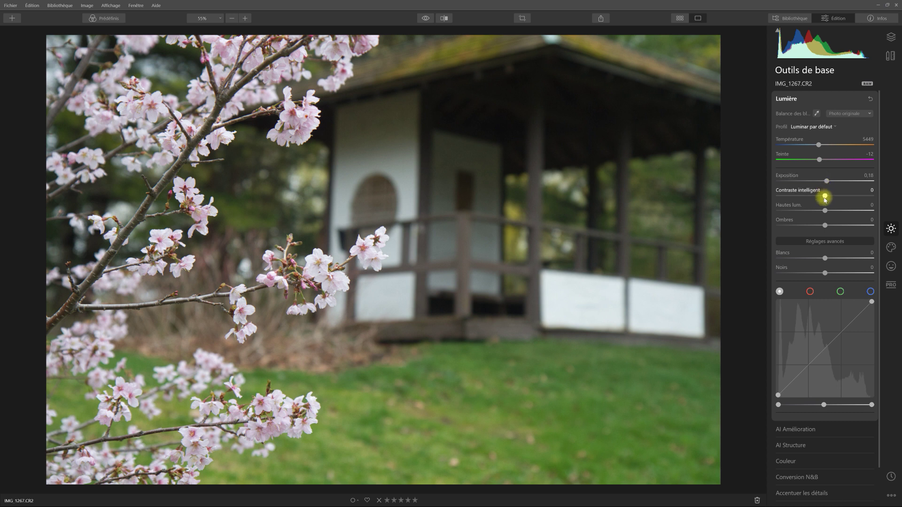
left_click_drag(825, 198, 830, 199)
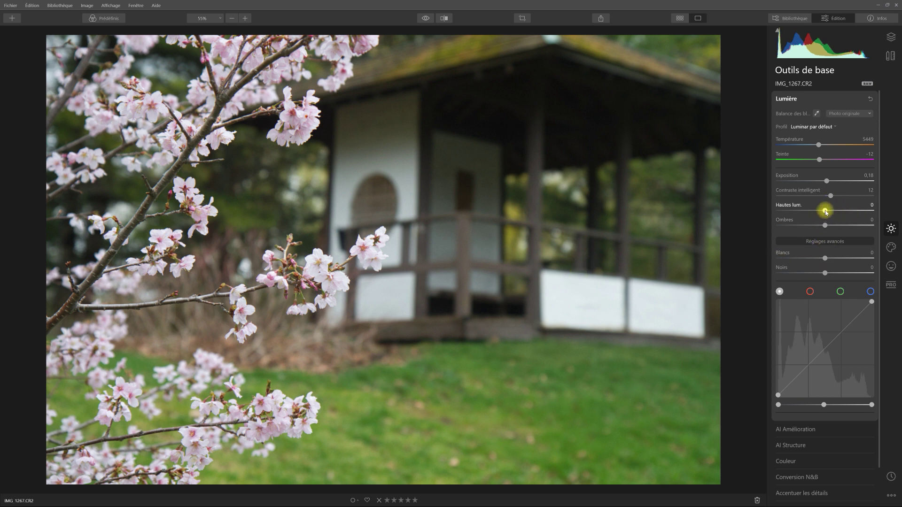
left_click_drag(826, 212, 795, 214)
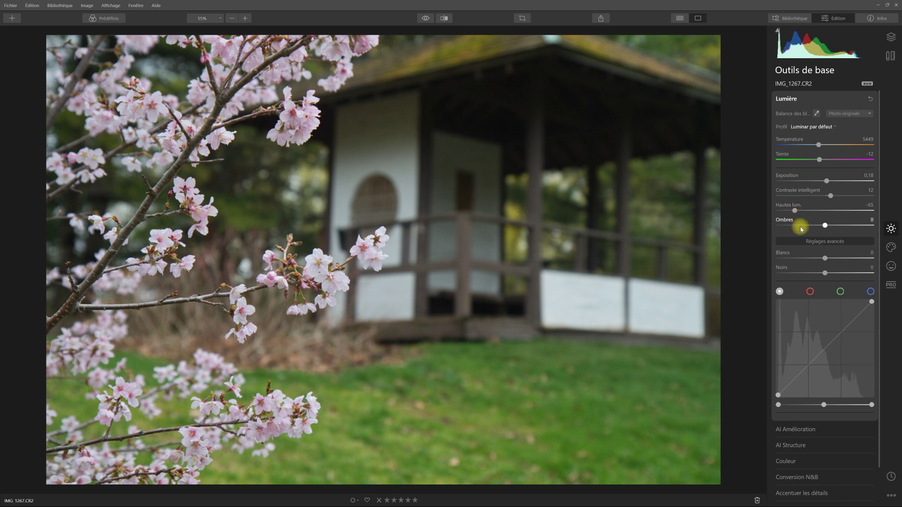
left_click_drag(825, 226, 830, 226)
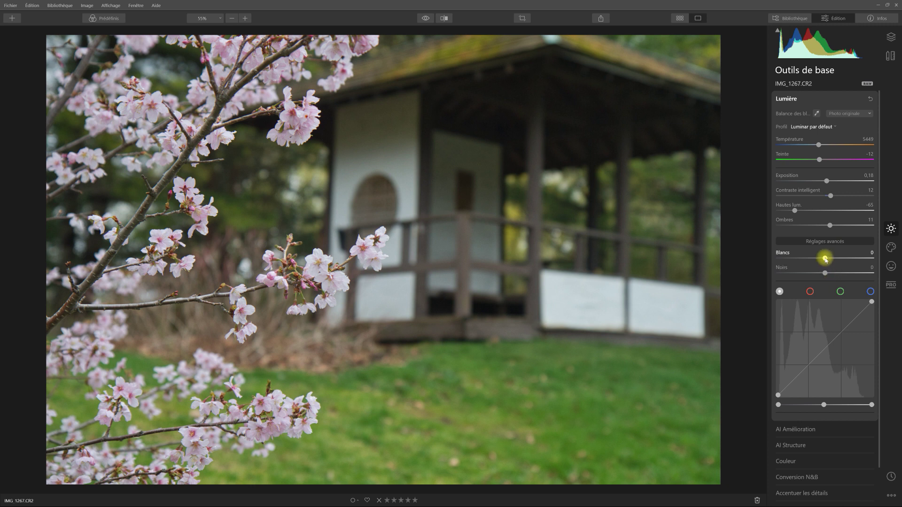
Step: Set Blancs to 10 and Noirs to -10, and pull the tone curve's white point slightly inward
left_click_drag(826, 260, 831, 262)
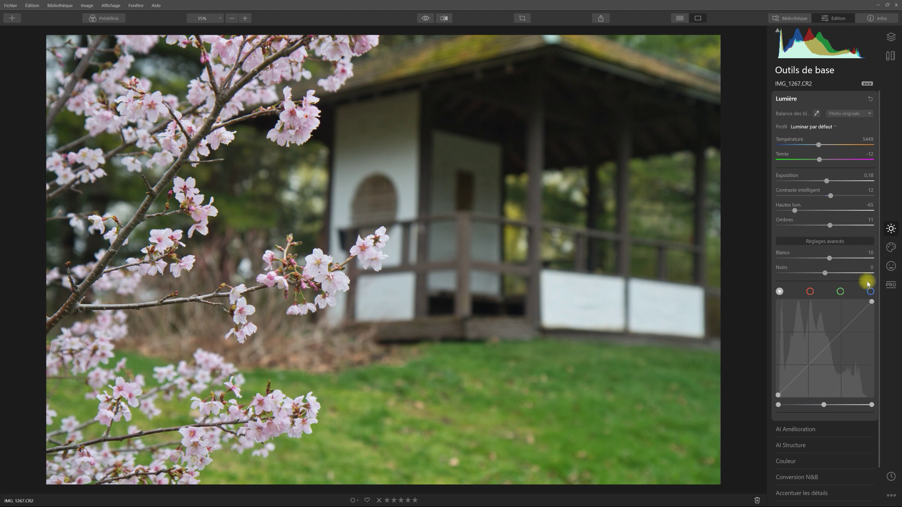
left_click_drag(872, 304, 869, 301)
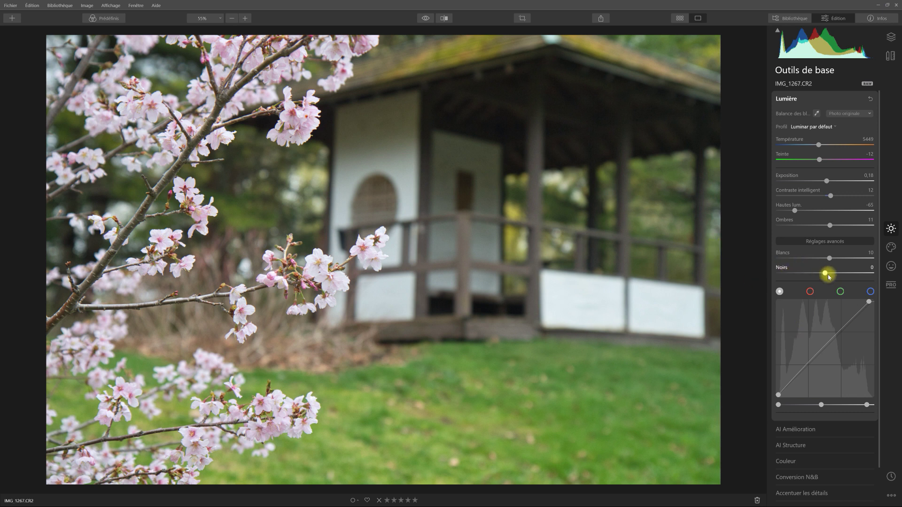
left_click_drag(828, 276, 822, 276)
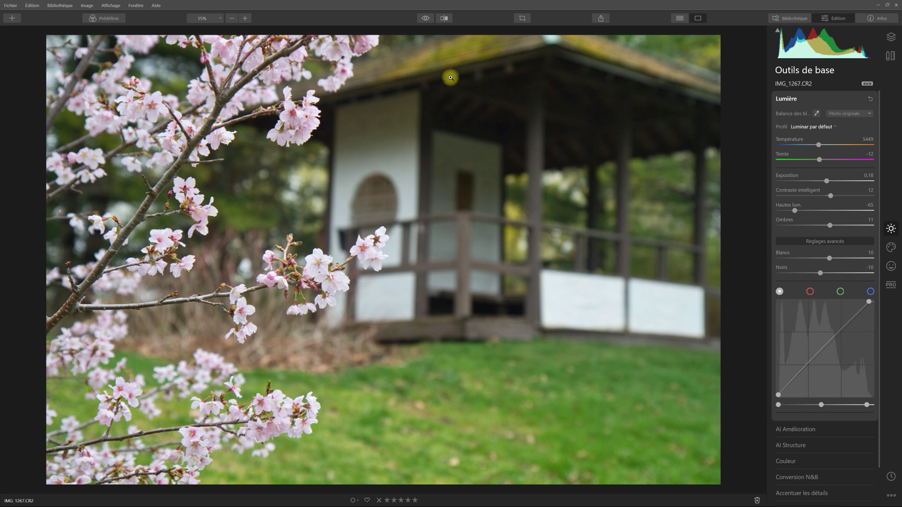
Step: Compare the photo before and after the Lumière adjustments
left_click(425, 19)
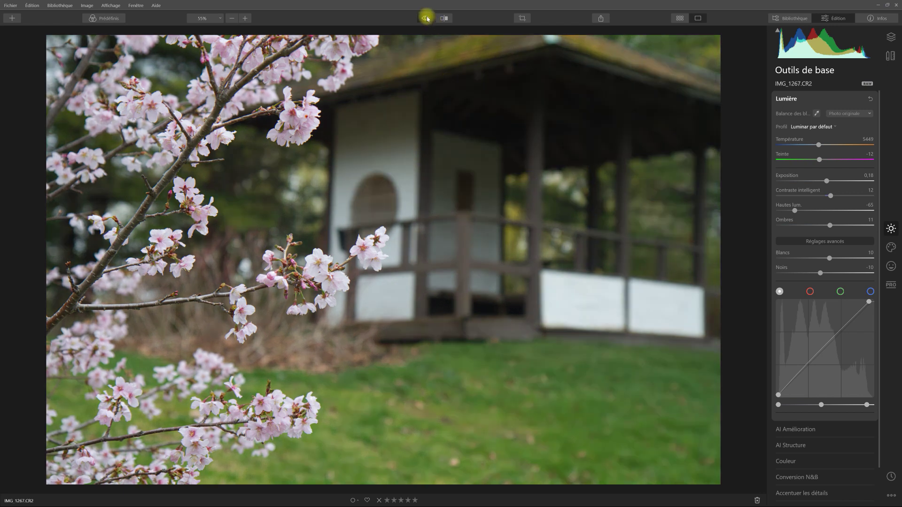
left_click(427, 19)
left_click(427, 19)
left_click(426, 18)
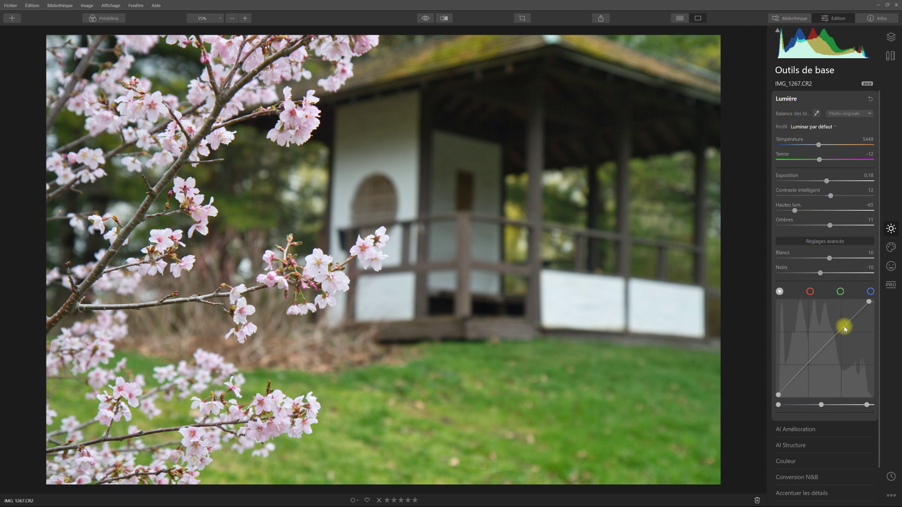
Step: Shape a gentle S-curve by slightly raising the highlights and lowering the shadows, and collapse the Lumière settings
left_click_drag(844, 329, 842, 324)
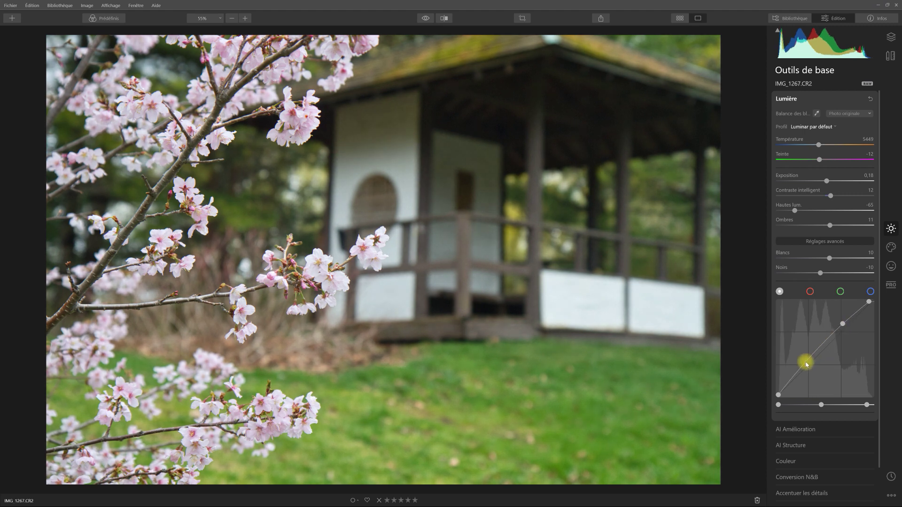
left_click_drag(806, 364, 808, 367)
left_click_drag(843, 323, 843, 324)
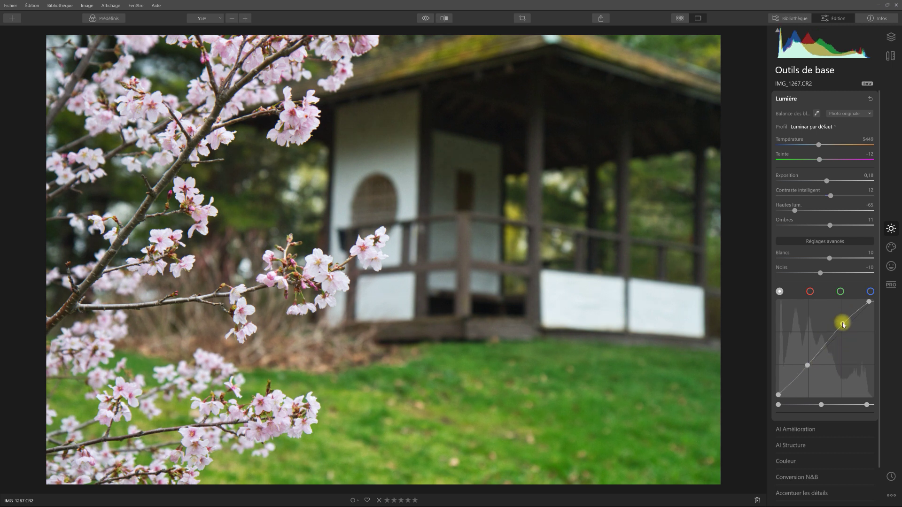
left_click_drag(843, 324, 843, 325)
left_click(792, 100)
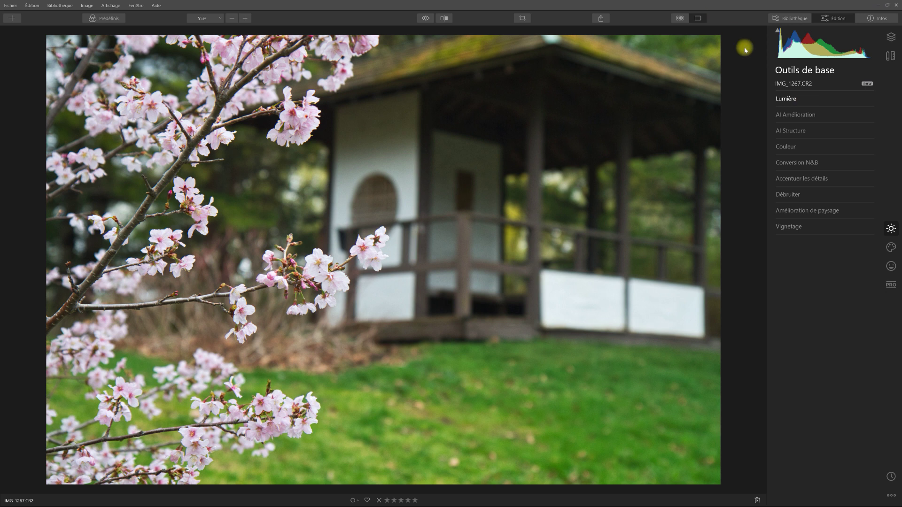
left_click(801, 119)
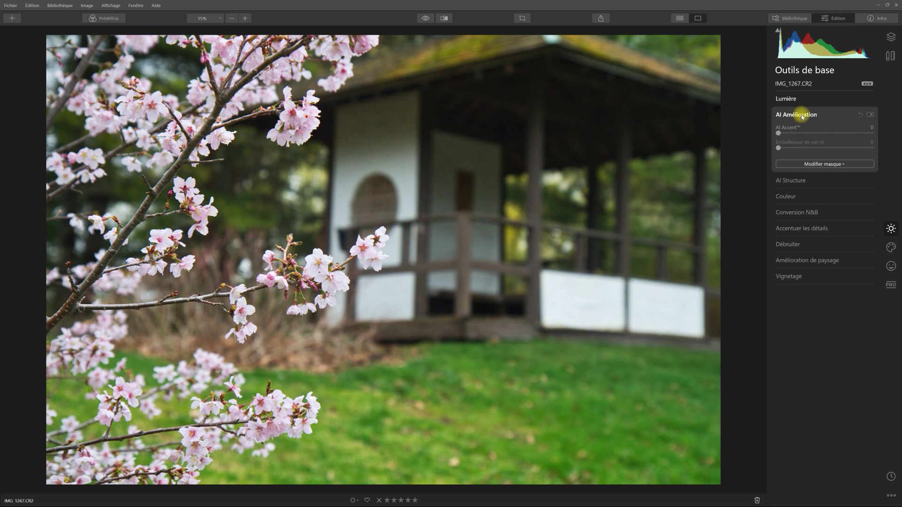
left_click(802, 117)
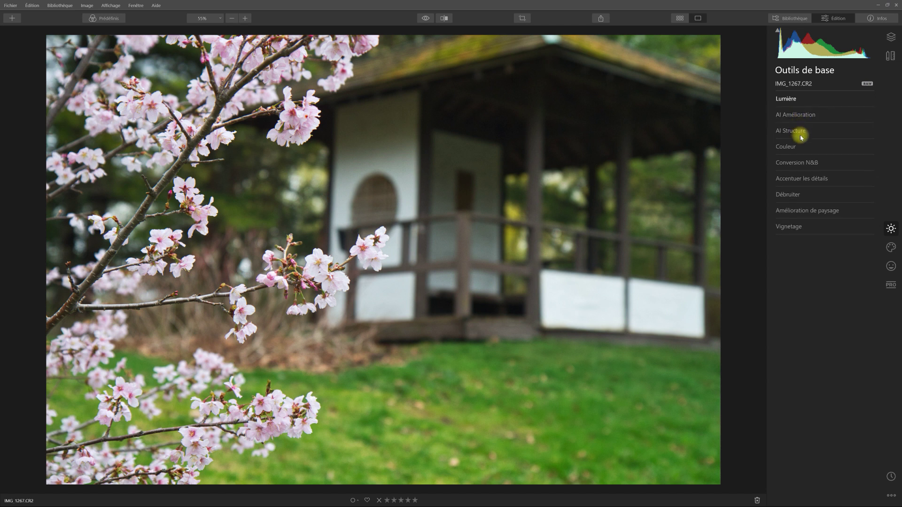
Step: Set the AI Structure Quantité to -28
left_click(802, 133)
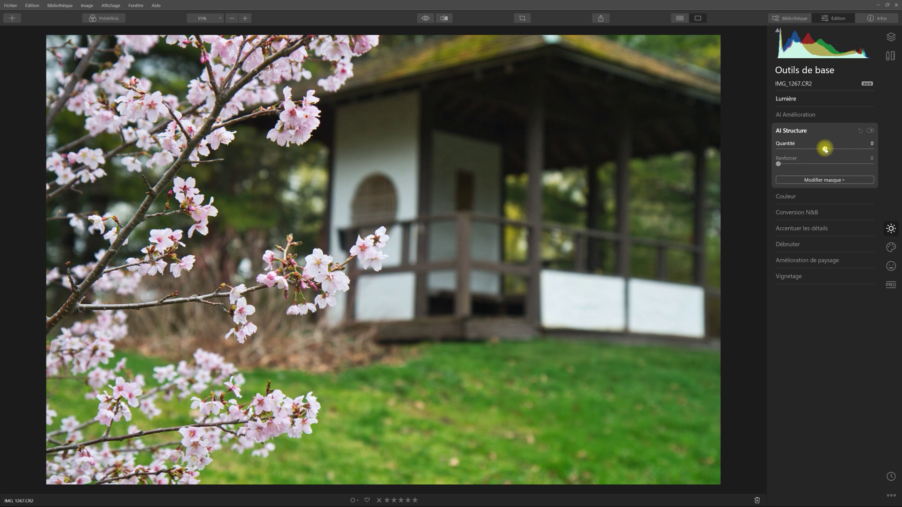
left_click_drag(825, 149, 823, 149)
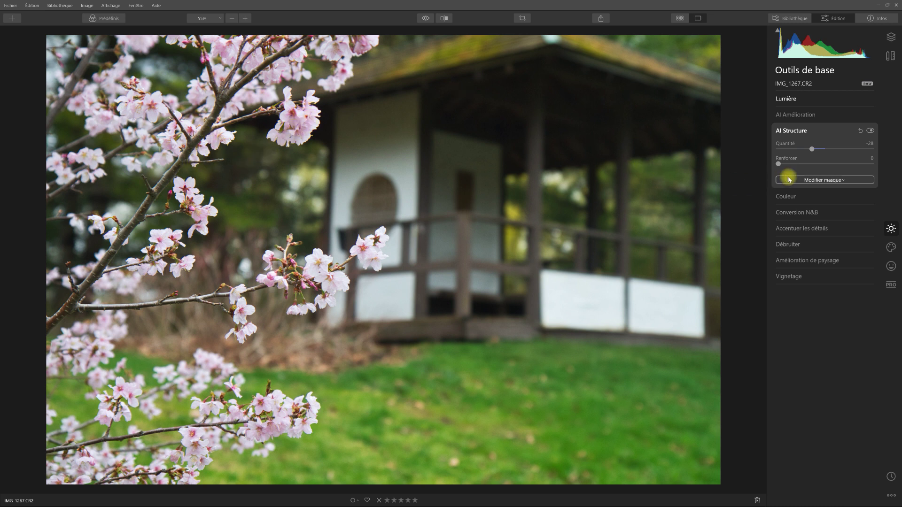
Step: Erase the AI Structure mask over the upper and middle cherry blossoms with a size 78 brush at 50% opacity
left_click(825, 181)
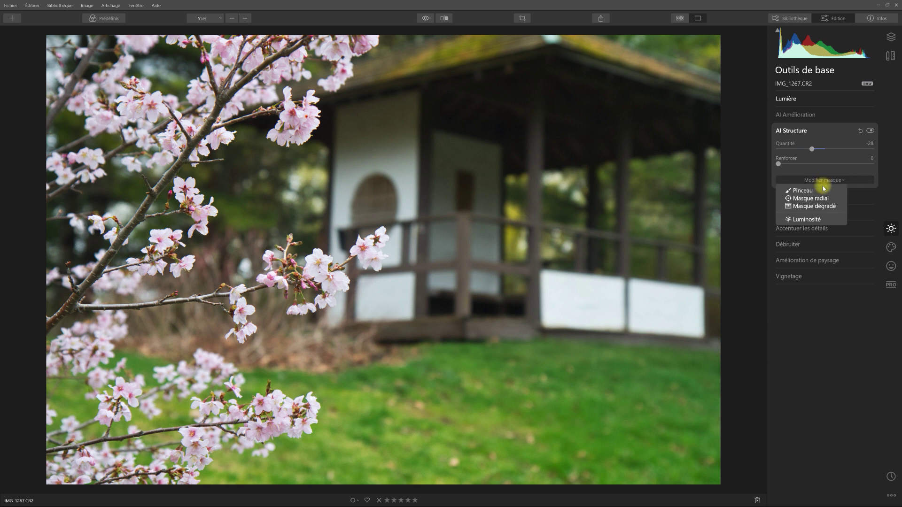
left_click(824, 191)
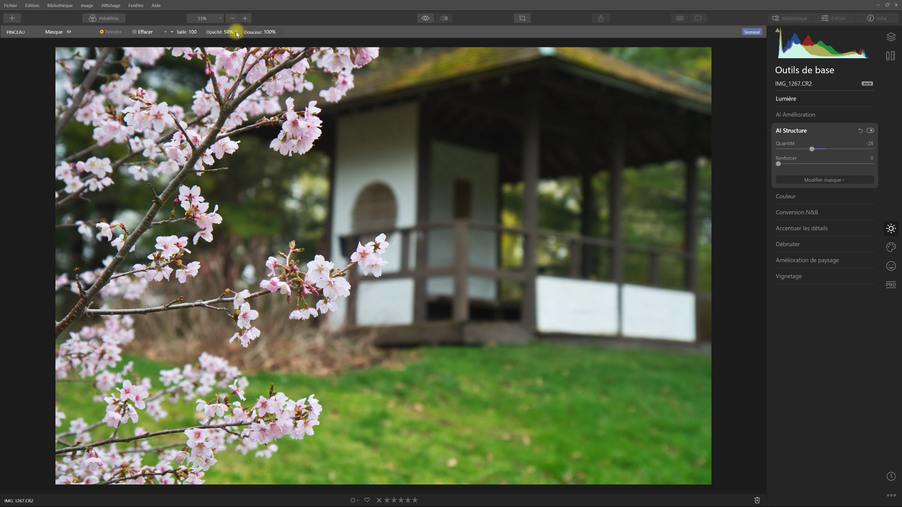
left_click(194, 32)
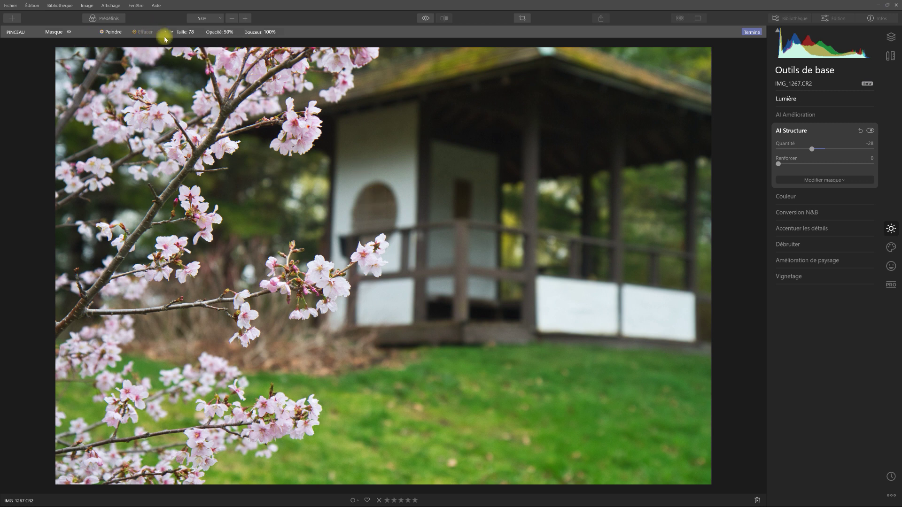
mouse_move(256, 53)
left_mouse_down()
mouse_move(210, 105)
mouse_move(225, 61)
mouse_move(251, 92)
mouse_move(261, 64)
mouse_move(342, 53)
mouse_move(341, 78)
mouse_move(326, 89)
mouse_move(358, 50)
mouse_move(231, 96)
mouse_move(223, 57)
mouse_move(231, 74)
mouse_move(212, 122)
mouse_move(215, 151)
mouse_move(205, 135)
mouse_move(177, 142)
mouse_move(147, 117)
mouse_move(114, 113)
mouse_move(145, 147)
mouse_move(90, 96)
mouse_move(125, 76)
mouse_move(139, 52)
mouse_move(117, 99)
mouse_move(50, 80)
mouse_move(65, 61)
mouse_move(59, 93)
mouse_move(59, 55)
mouse_move(116, 119)
mouse_move(219, 123)
mouse_move(227, 133)
mouse_move(296, 121)
mouse_move(293, 135)
mouse_move(306, 120)
mouse_move(263, 115)
mouse_move(183, 162)
left_mouse_up()
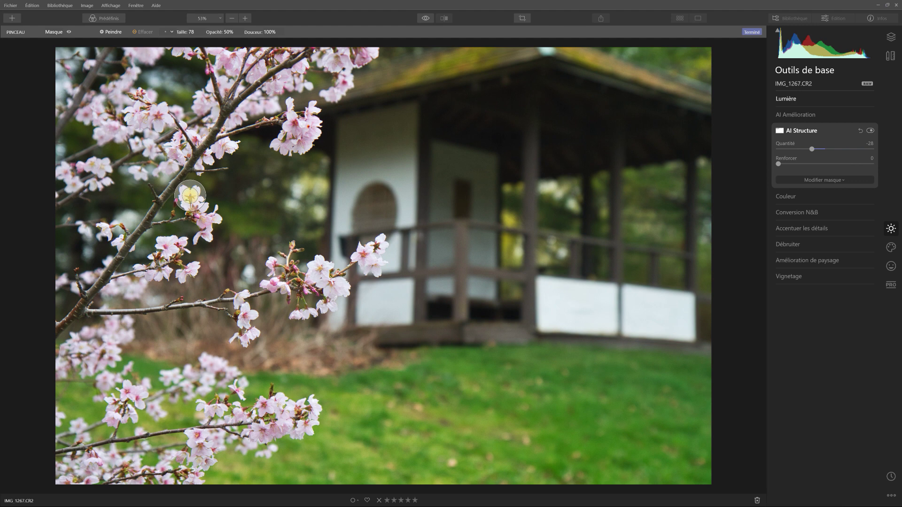
mouse_move(202, 213)
left_mouse_down()
mouse_move(203, 226)
mouse_move(196, 203)
mouse_move(200, 227)
mouse_move(192, 201)
left_mouse_up()
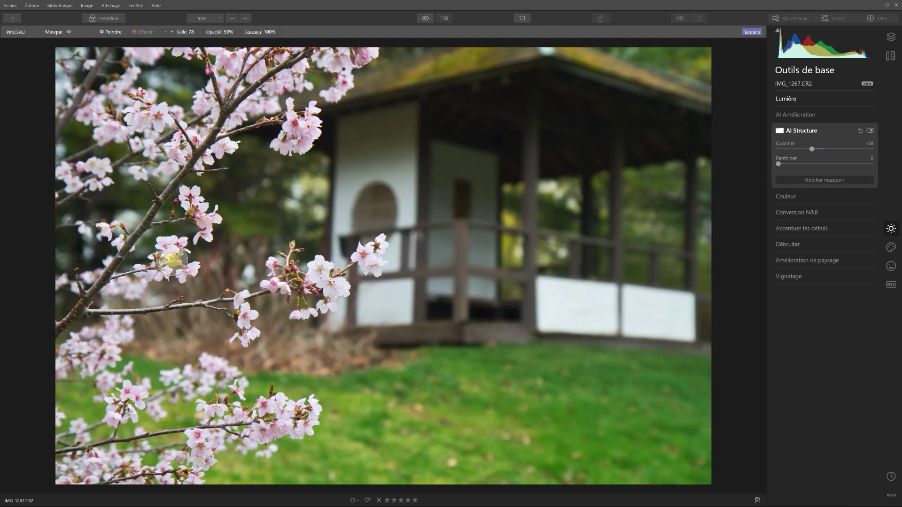
mouse_move(94, 166)
left_mouse_down()
mouse_move(91, 179)
mouse_move(73, 175)
mouse_move(85, 209)
left_mouse_up()
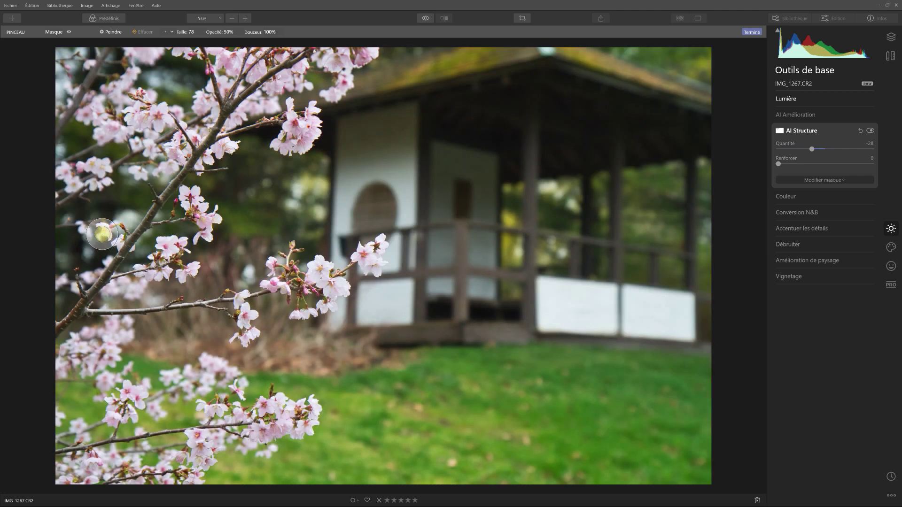
mouse_move(161, 266)
left_mouse_down()
mouse_move(171, 241)
mouse_move(152, 269)
mouse_move(331, 267)
mouse_move(332, 288)
mouse_move(316, 302)
mouse_move(325, 295)
mouse_move(280, 286)
mouse_move(282, 274)
mouse_move(247, 290)
mouse_move(237, 343)
left_mouse_up()
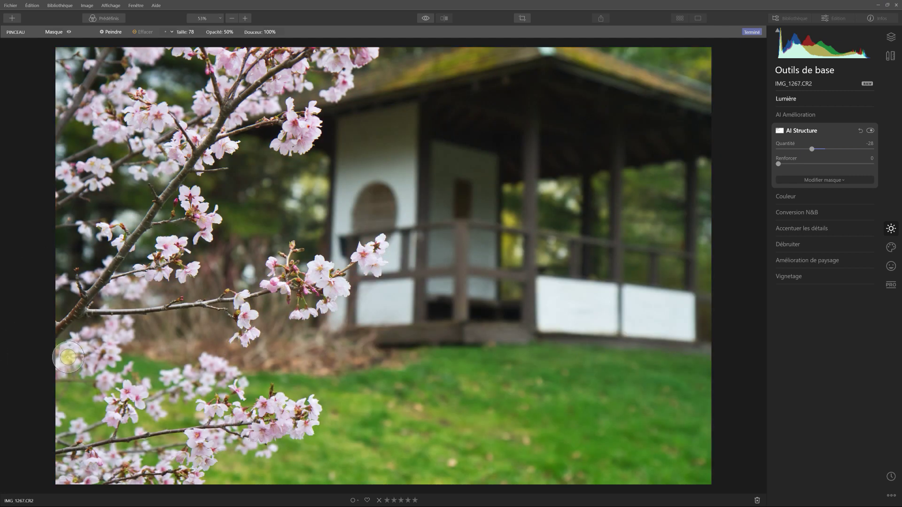
Step: Erase the AI Structure mask over the lower blossom clusters and touch up the middle cluster
mouse_move(115, 326)
left_mouse_down()
mouse_move(75, 356)
mouse_move(98, 363)
mouse_move(106, 388)
mouse_move(122, 393)
mouse_move(116, 416)
mouse_move(139, 396)
mouse_move(211, 368)
mouse_move(221, 375)
mouse_move(200, 386)
mouse_move(182, 379)
mouse_move(153, 402)
mouse_move(186, 399)
left_mouse_up()
mouse_move(294, 414)
left_mouse_down()
mouse_move(227, 439)
mouse_move(215, 430)
mouse_move(194, 455)
mouse_move(173, 459)
mouse_move(177, 477)
mouse_move(172, 467)
mouse_move(103, 465)
mouse_move(66, 474)
mouse_move(94, 470)
mouse_move(82, 427)
mouse_move(58, 420)
left_mouse_up()
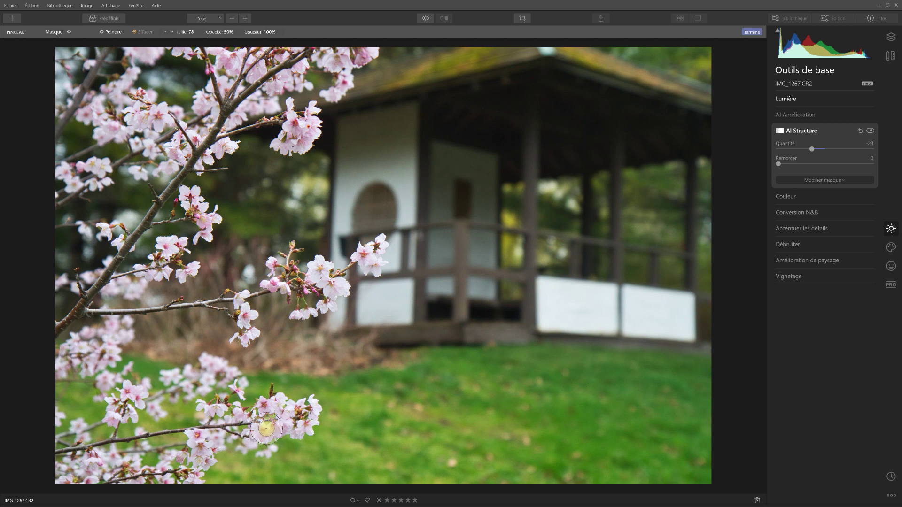
left_click(281, 425)
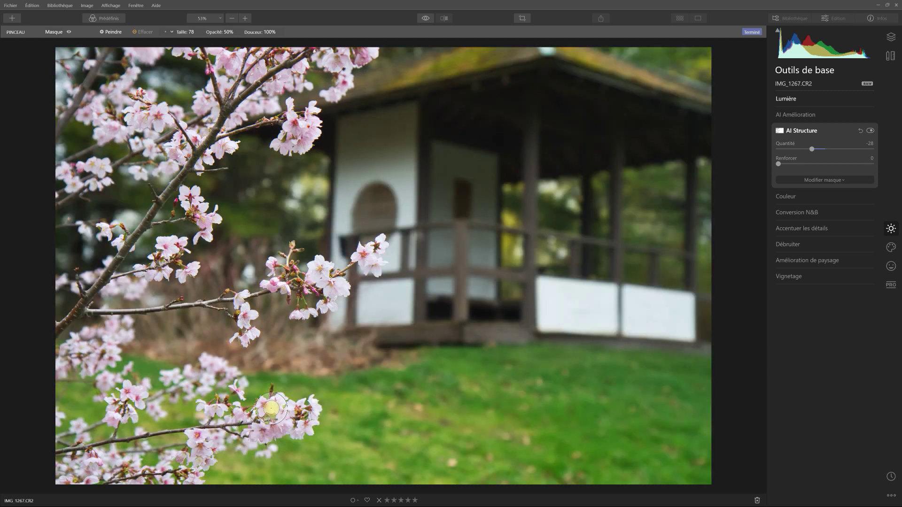
left_click(162, 257)
left_click(116, 329)
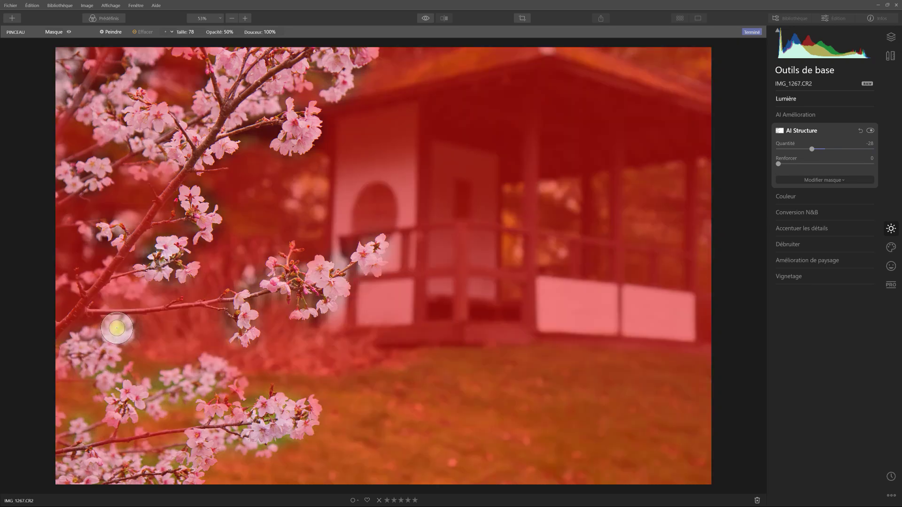
mouse_move(113, 330)
left_mouse_down()
mouse_move(98, 353)
mouse_move(100, 382)
left_mouse_up()
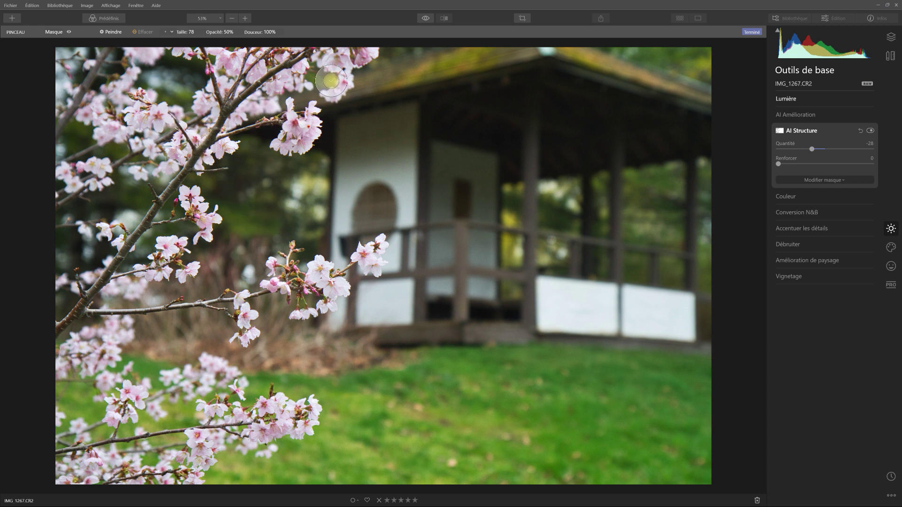
Step: Erase leftover mask areas on the lower blossoms with the mask overlay displayed, and hide the overlay
left_click(54, 31)
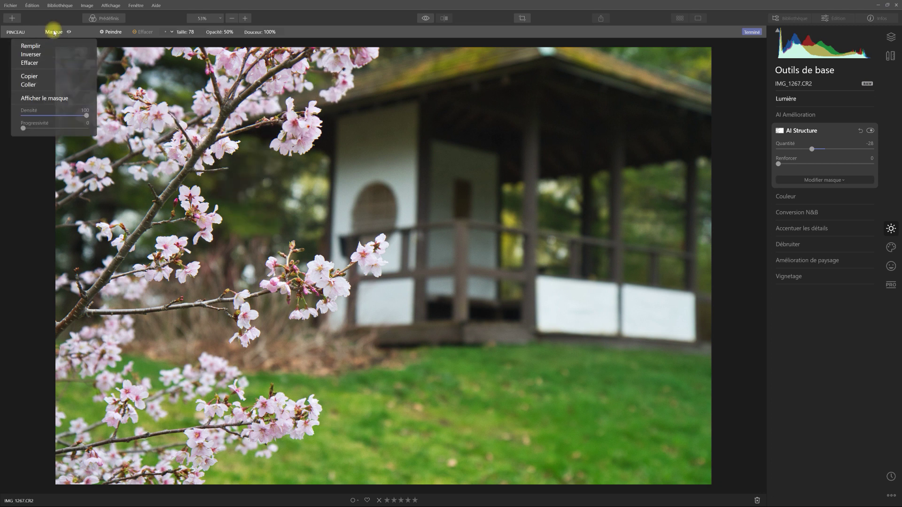
left_click(45, 103)
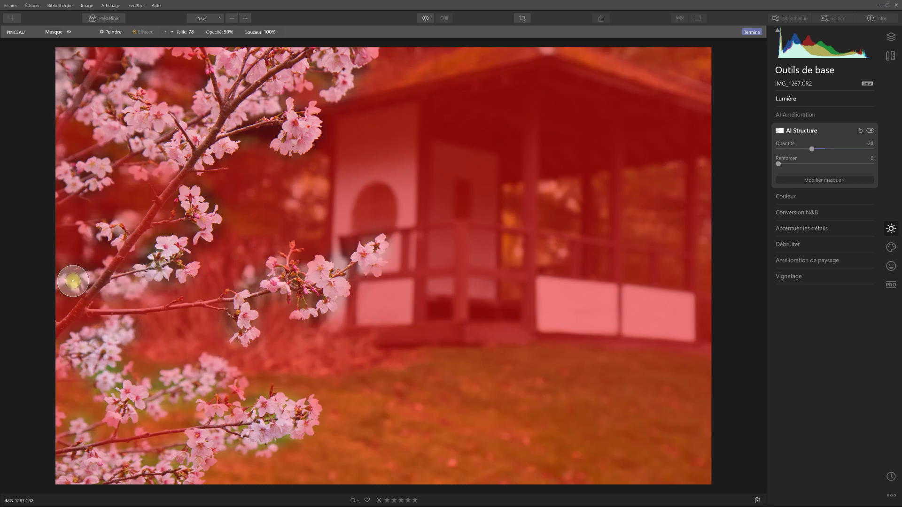
mouse_move(130, 320)
left_mouse_down()
mouse_move(55, 366)
mouse_move(80, 348)
mouse_move(107, 368)
left_mouse_up()
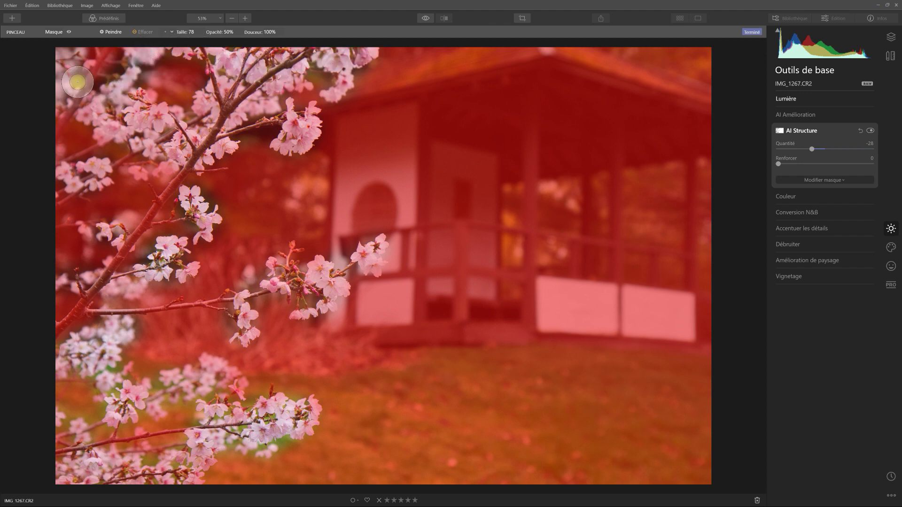
left_click(58, 33)
left_click(46, 99)
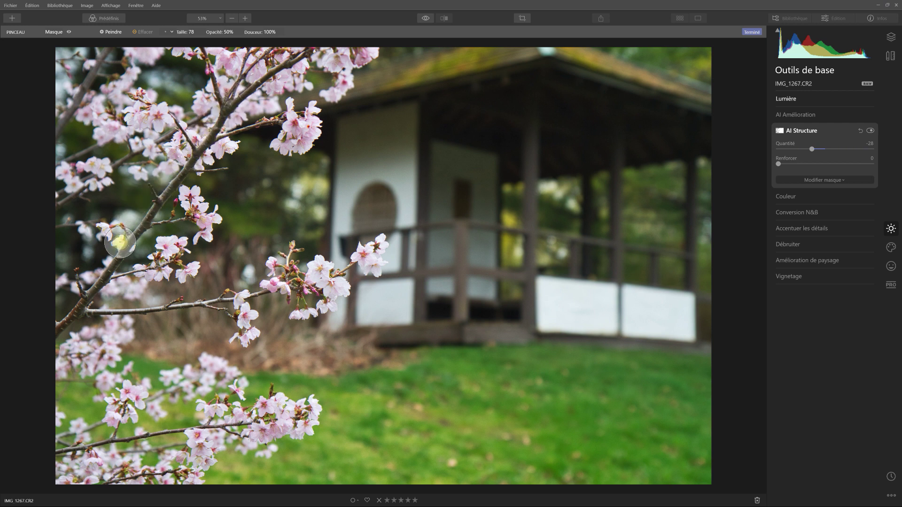
Step: Copy the AI Structure mask and collapse the AI Structure settings
left_click(52, 32)
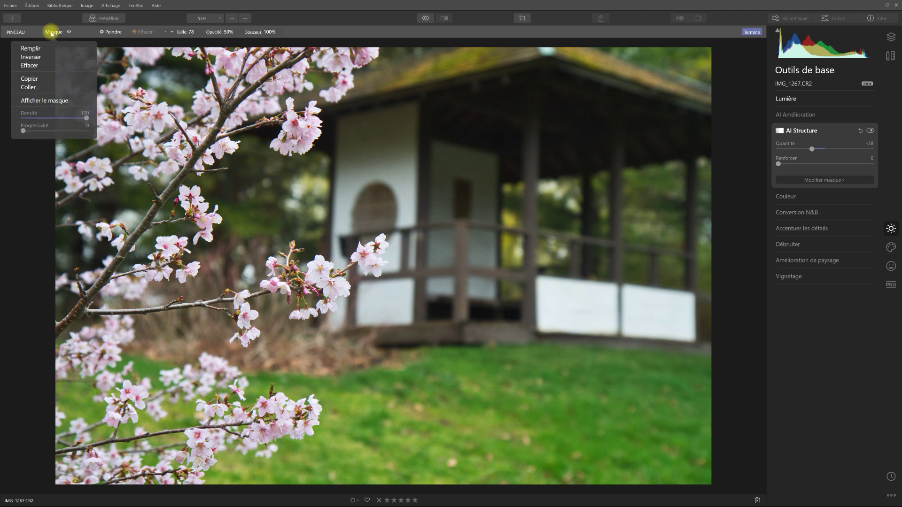
left_click(35, 79)
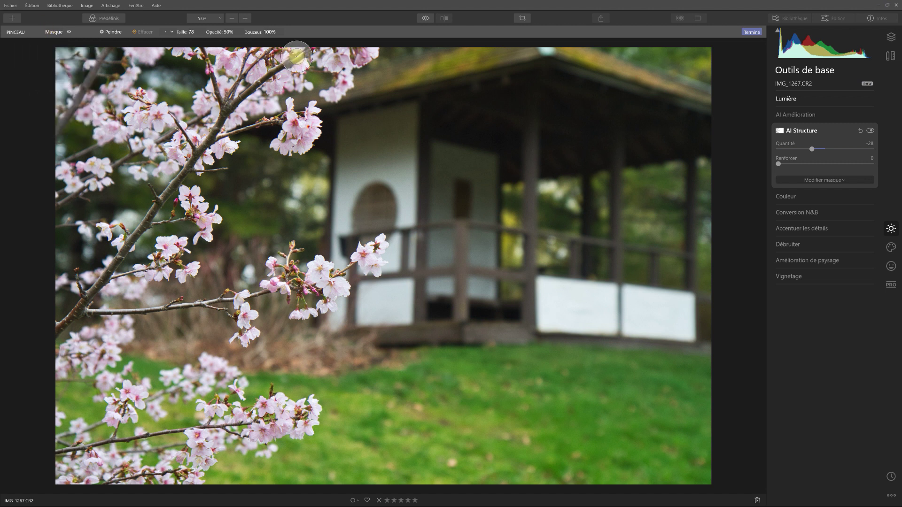
left_click(807, 132)
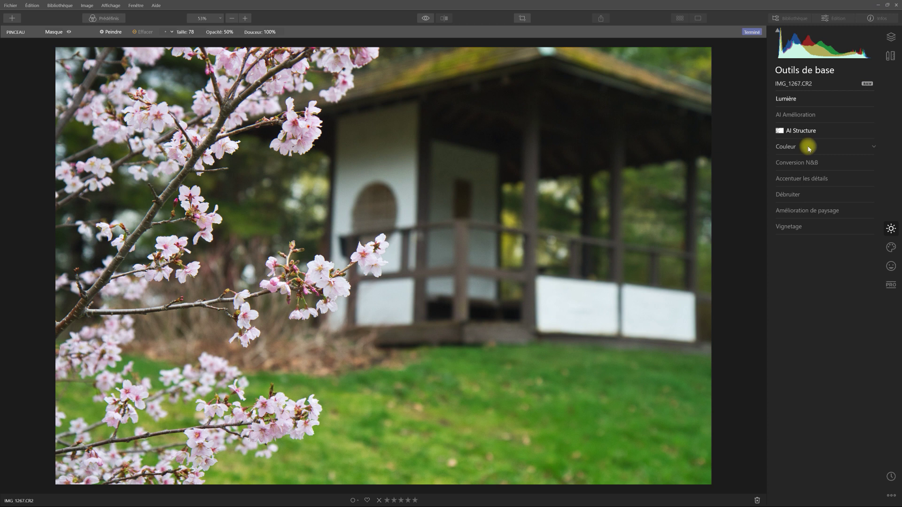
Step: In the Couleur adjustments, set Saturation to 5, Vibrance to 18 and the green channel's Luminance to -12
left_click(808, 148)
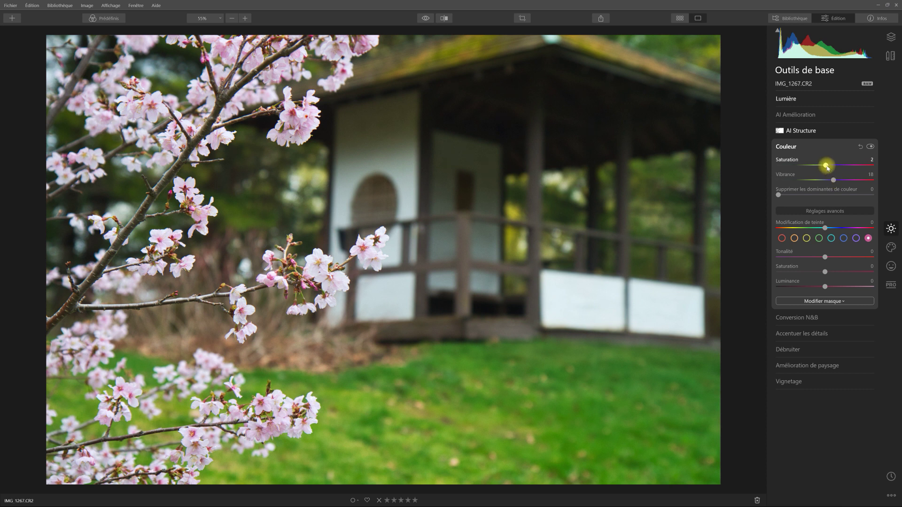
left_click_drag(828, 168, 829, 168)
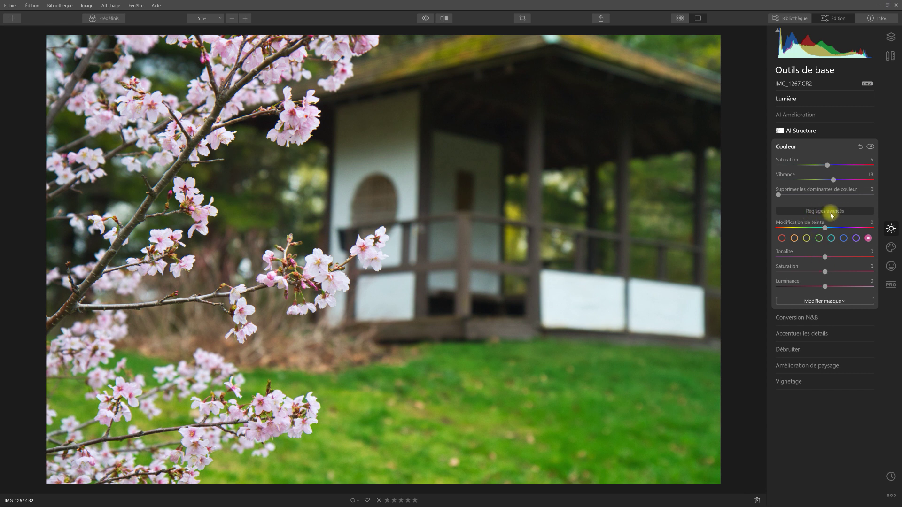
left_click(819, 238)
left_click_drag(826, 288, 822, 289)
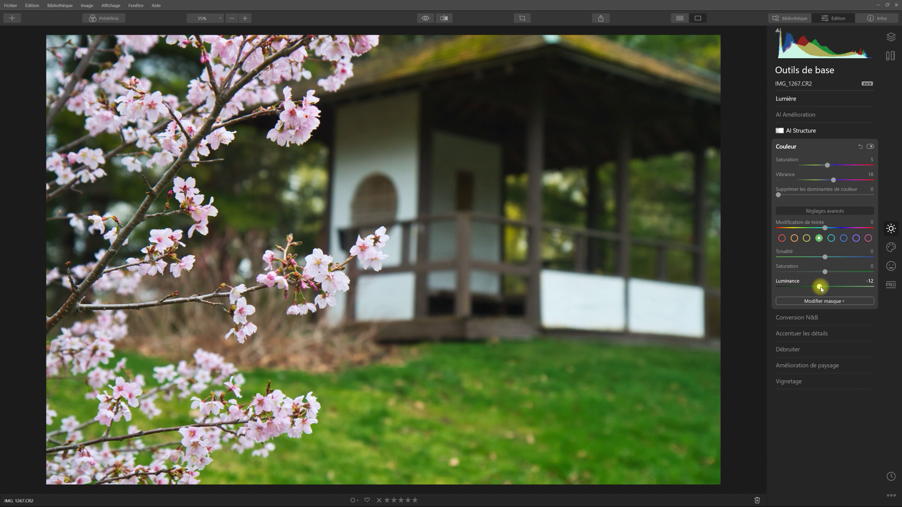
Step: Set the red channel's Tonalité to 22, Saturation to 12 and Luminance to 25, and compare the photo with its original
left_click(782, 238)
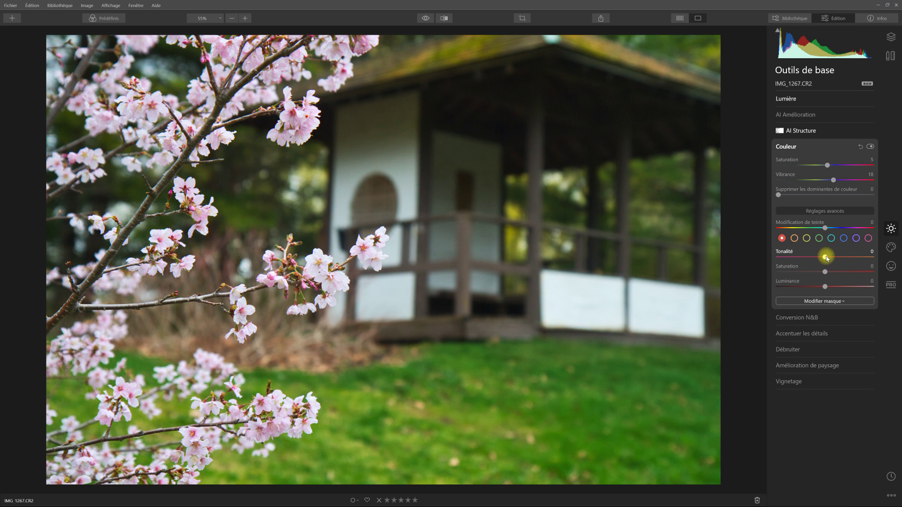
left_click_drag(827, 258, 835, 259)
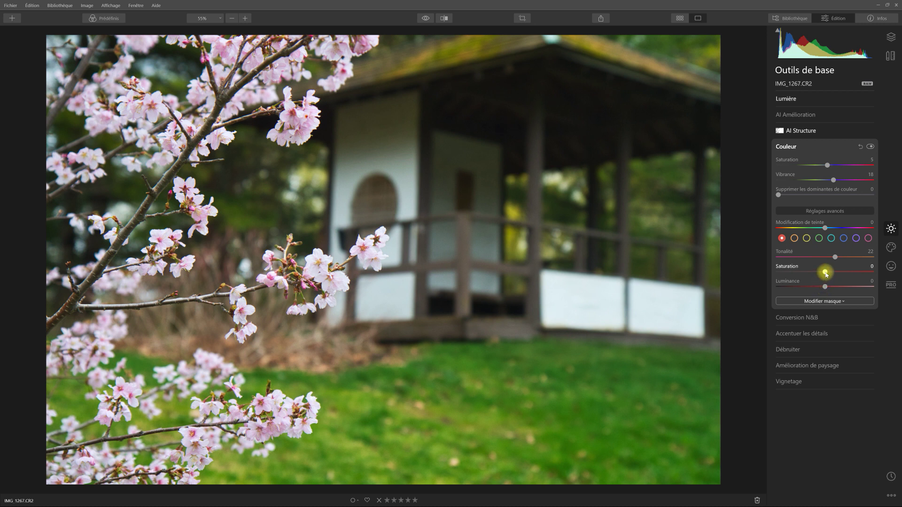
left_click_drag(826, 274, 827, 274)
left_click_drag(829, 275, 832, 275)
left_click_drag(826, 288, 837, 287)
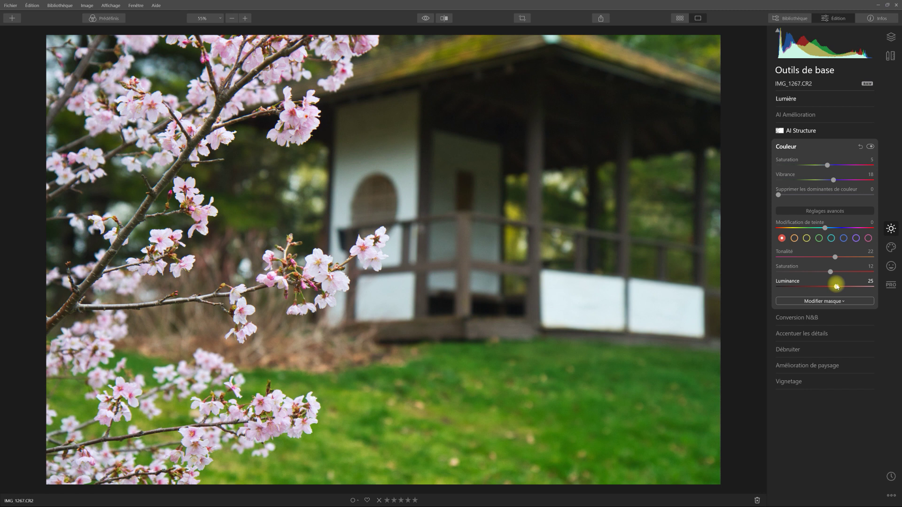
left_click_drag(837, 287, 837, 286)
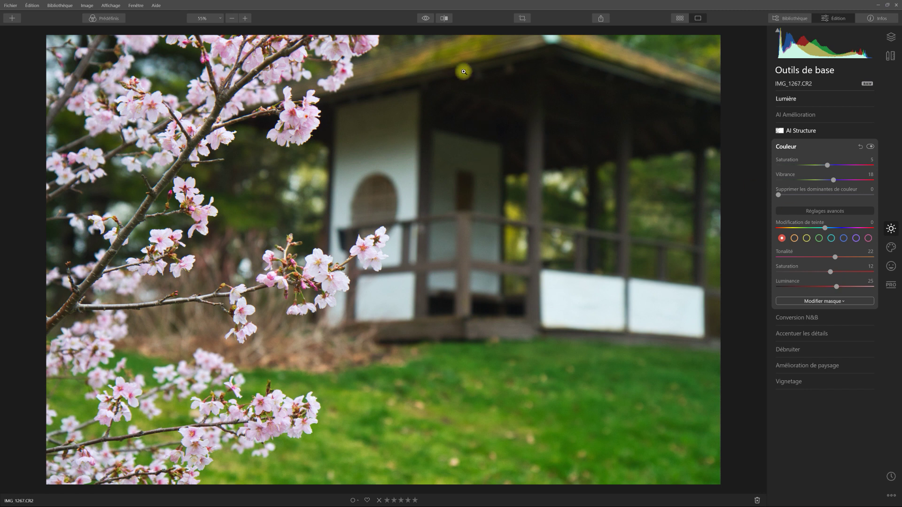
left_click(426, 18)
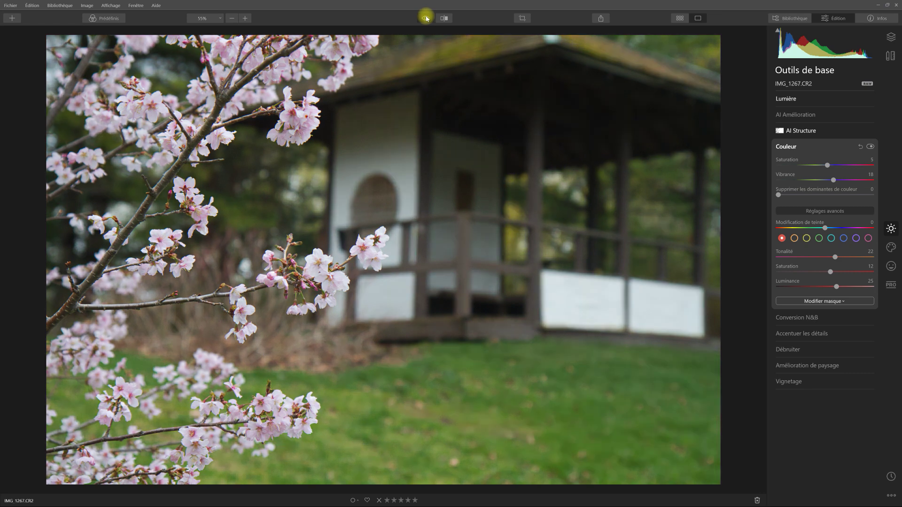
left_click(426, 18)
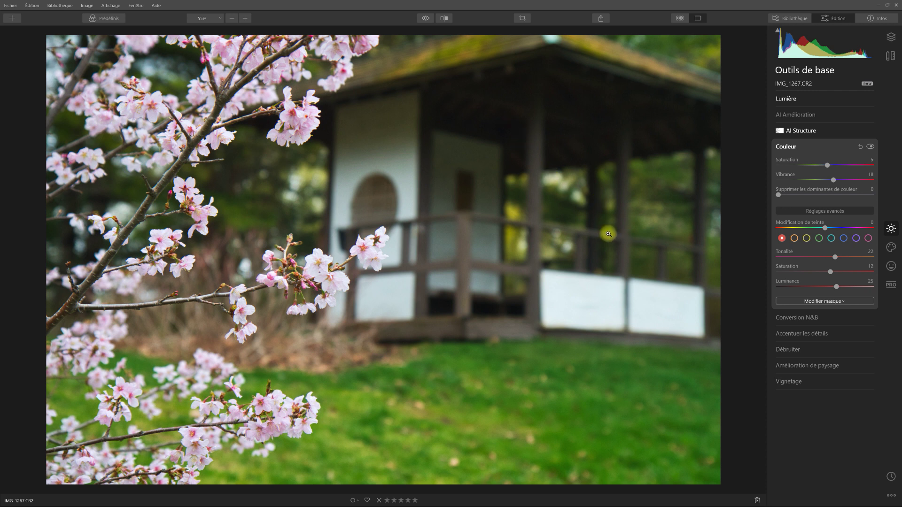
Step: Set Heure dorée to 34 in Amélioration de paysage and compare the photo with its original
left_click(832, 368)
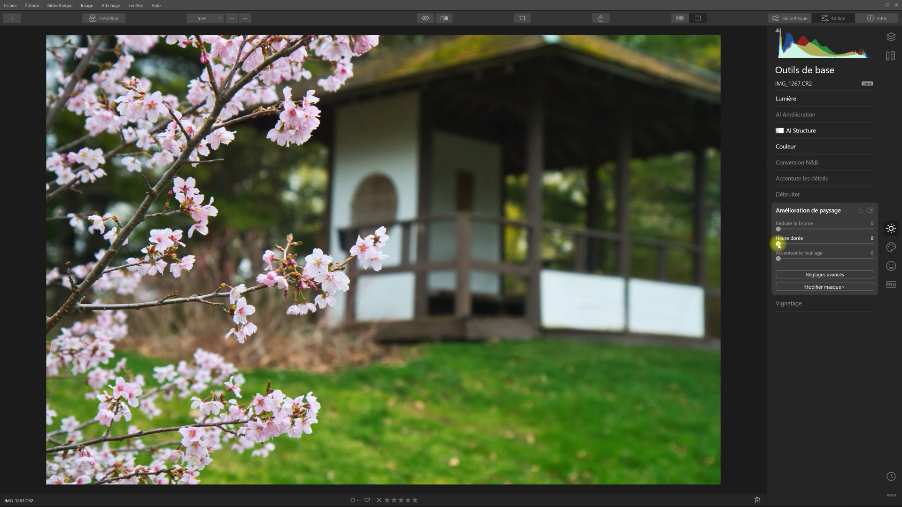
left_click_drag(778, 244, 810, 245)
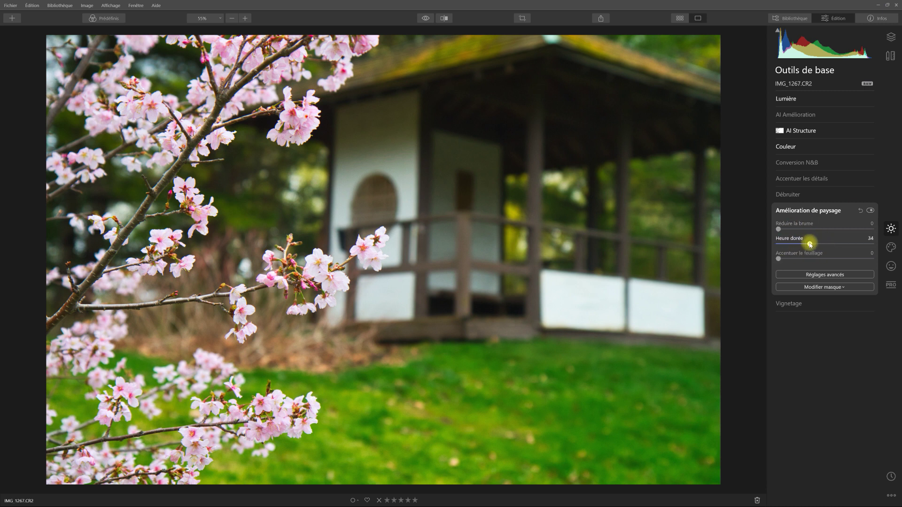
left_click(425, 19)
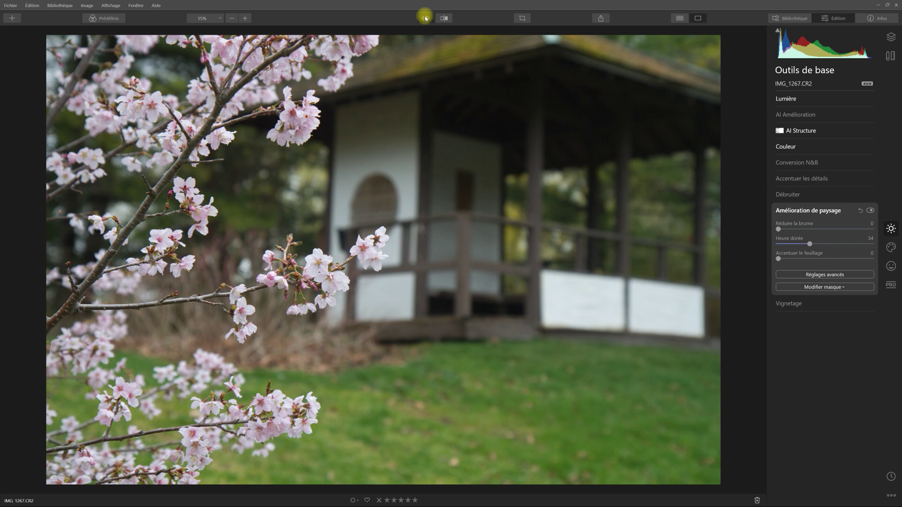
left_click(425, 18)
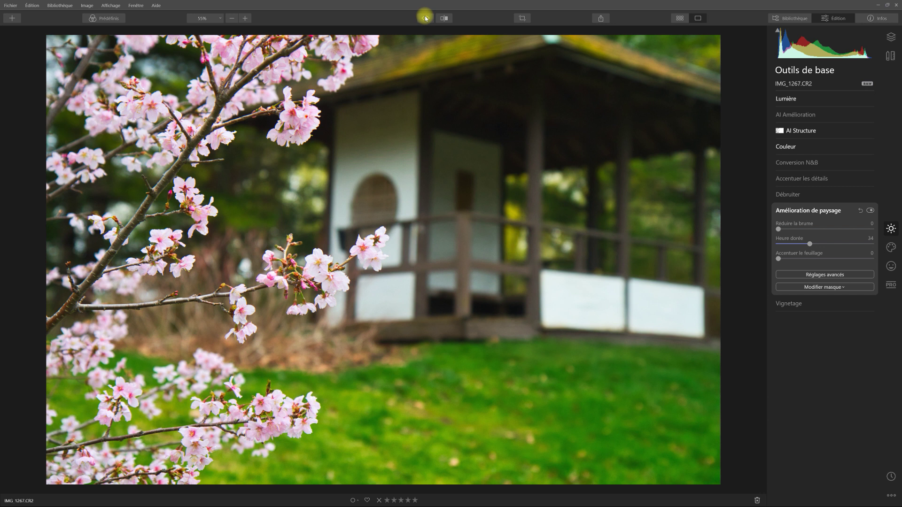
left_click(819, 211)
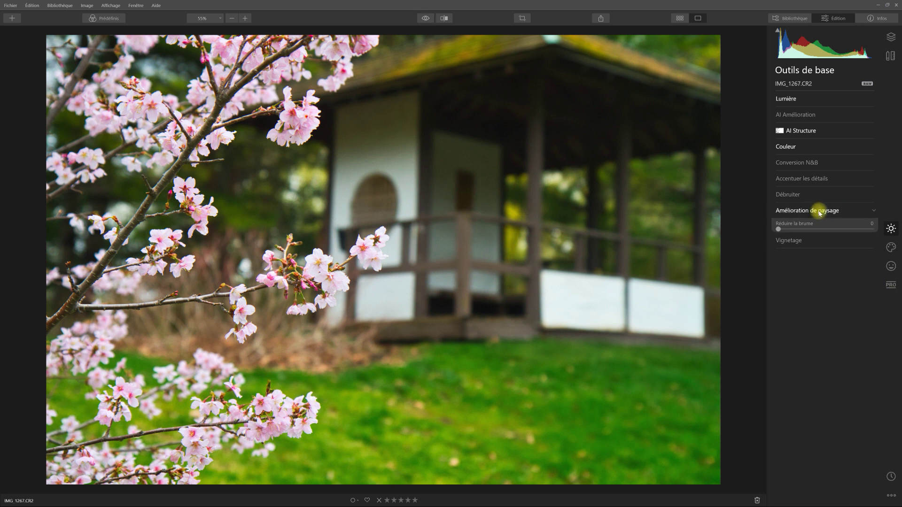
Step: Apply the creative Fini mat effect with Quantité 30 and Fade 48, and compare the photo without and with it
left_click(892, 248)
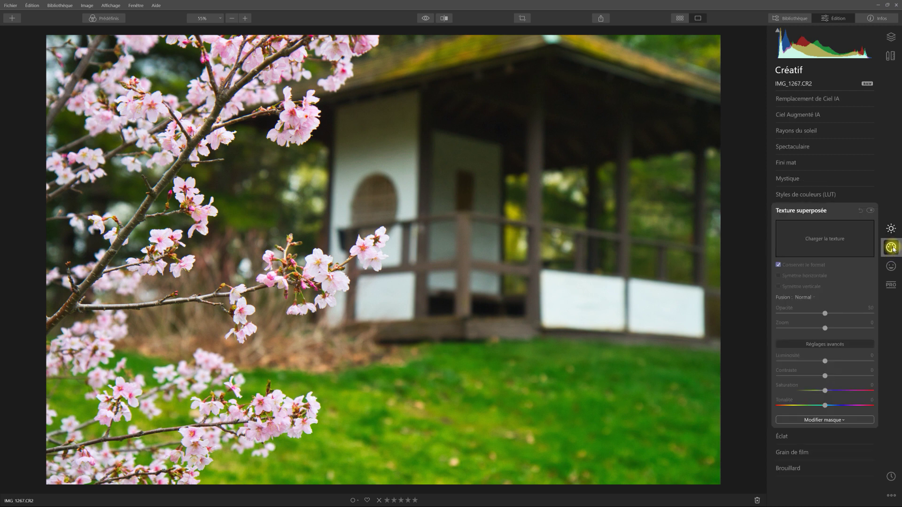
left_click(798, 211)
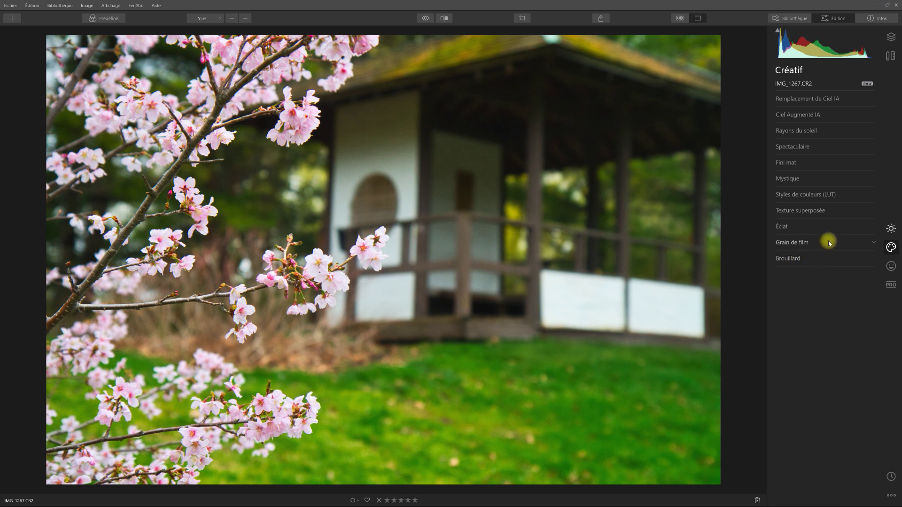
left_click(875, 162)
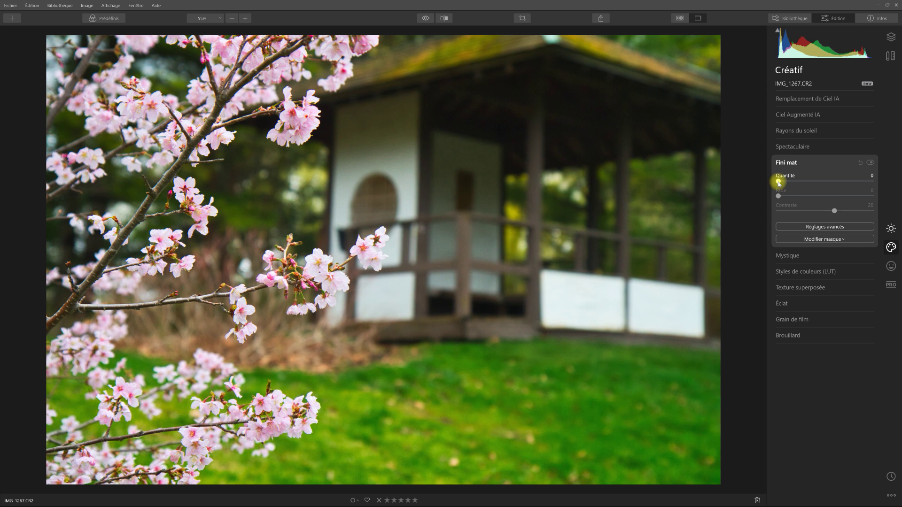
left_click_drag(778, 184, 807, 185)
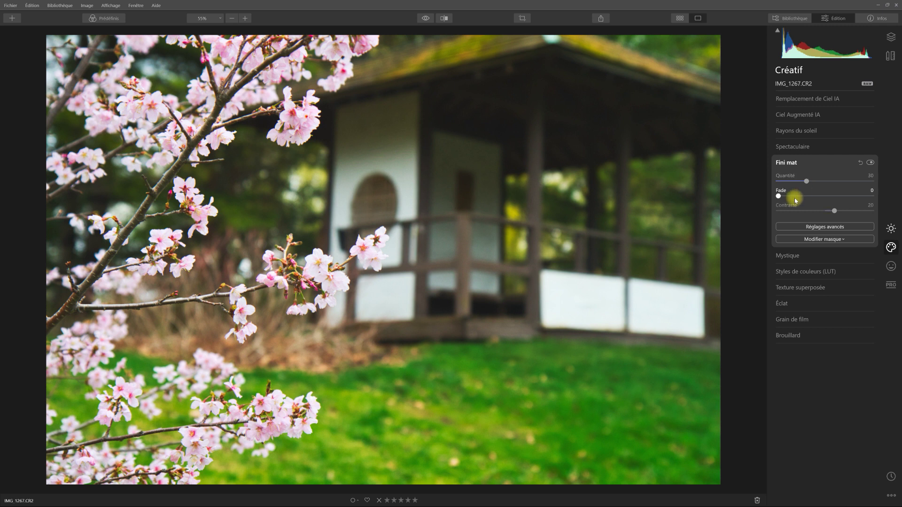
left_click(779, 197)
left_click_drag(778, 197, 823, 197)
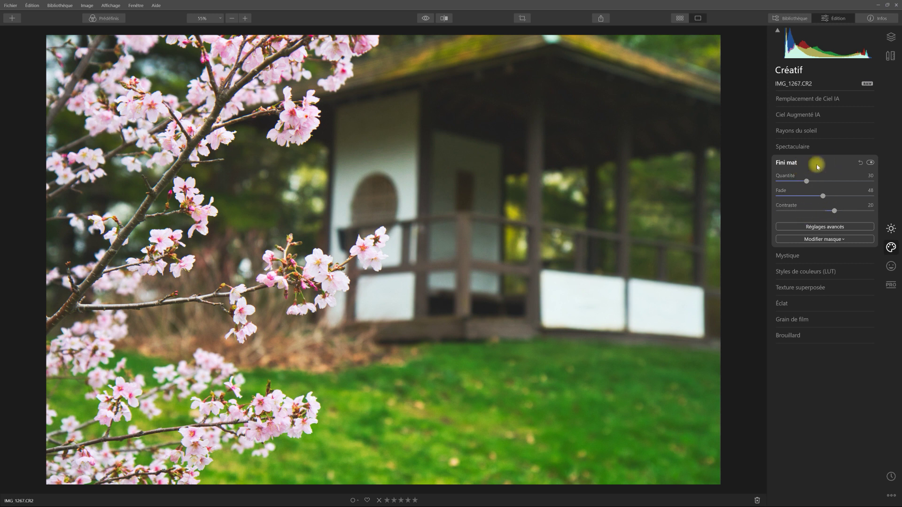
left_click(870, 163)
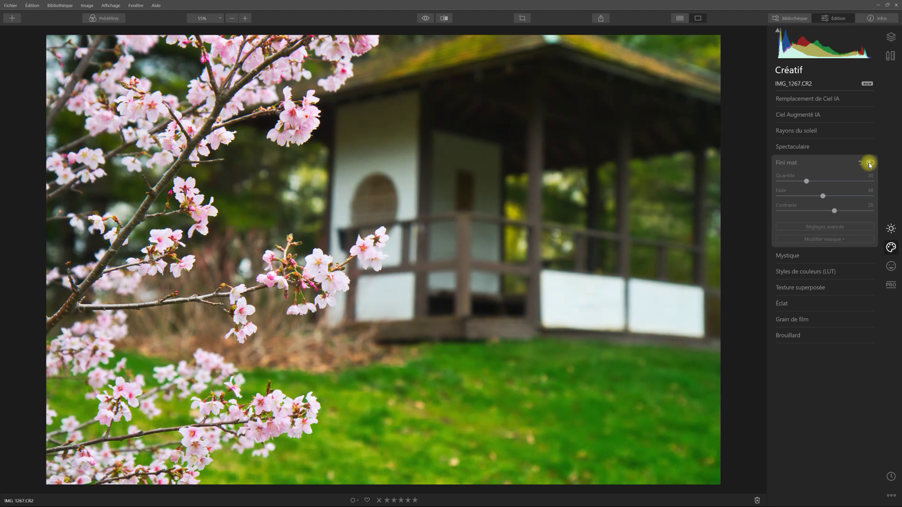
left_click(871, 162)
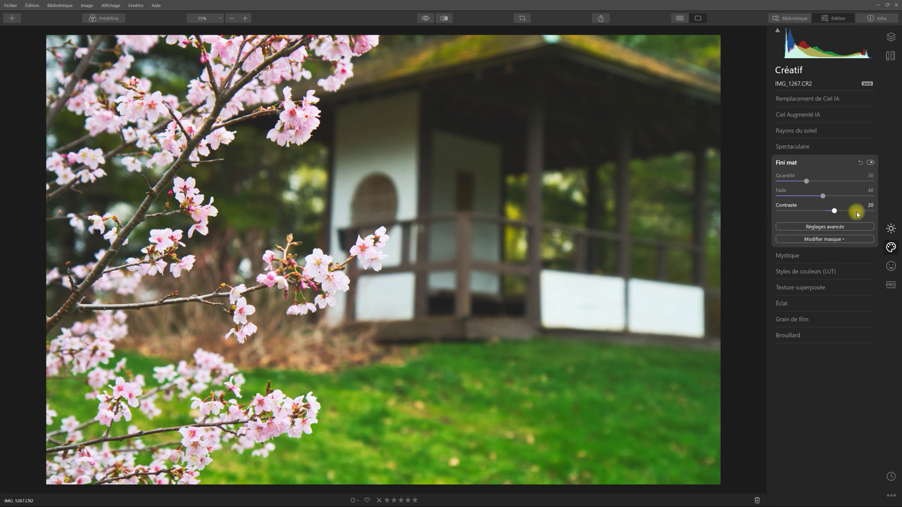
Step: Remove the two intermediate points from the Lumière tone curve
left_click(891, 229)
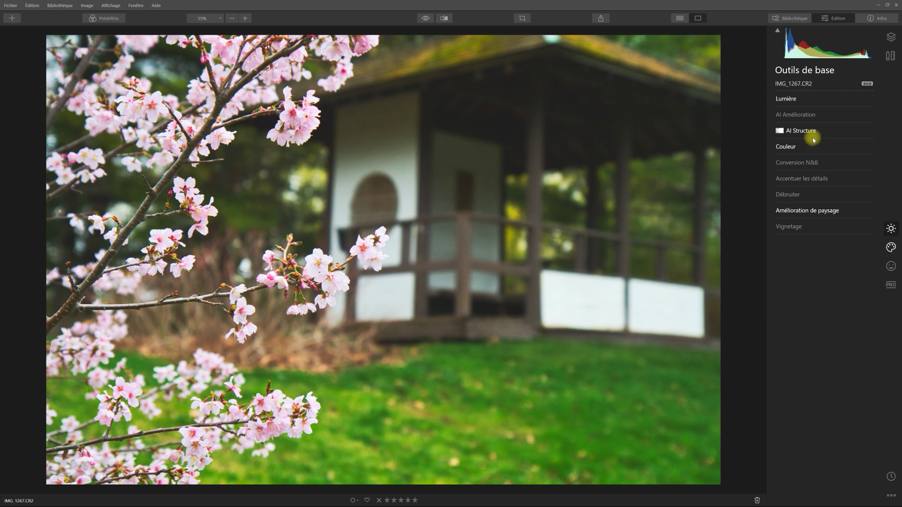
left_click(798, 101)
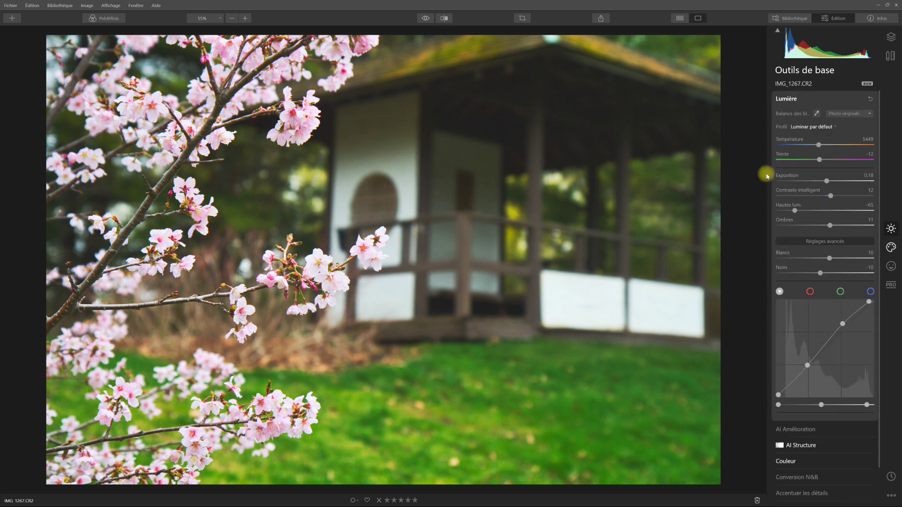
double_click(807, 365)
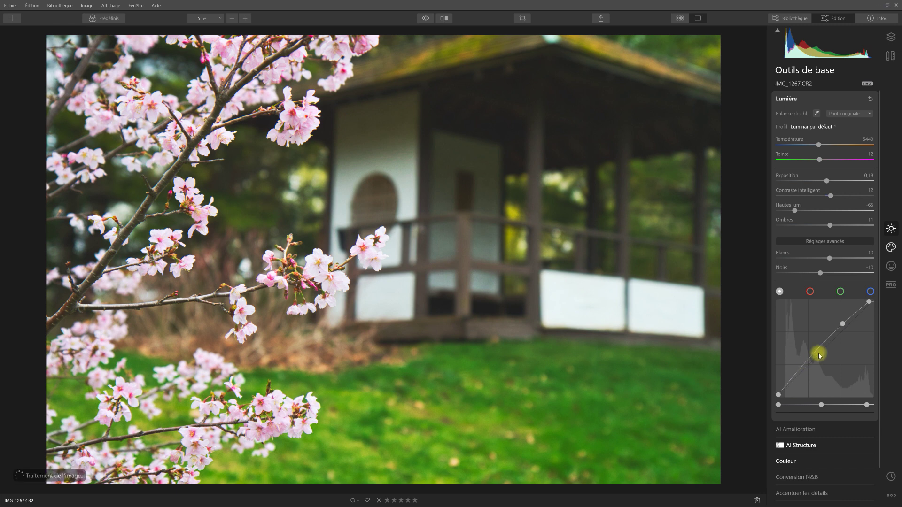
double_click(842, 323)
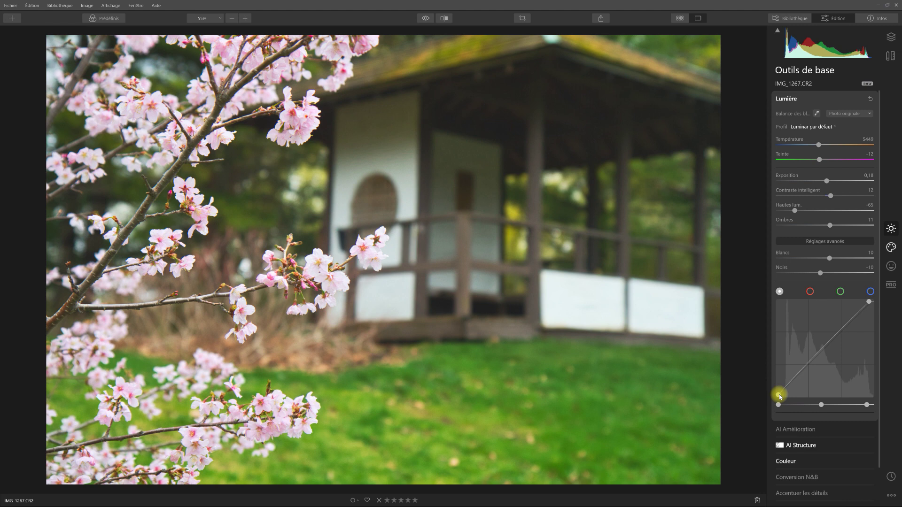
Step: Try lifting the black point of the Lumière tone curve, return it to the corner and collapse the Lumière settings
left_click_drag(778, 396, 793, 385)
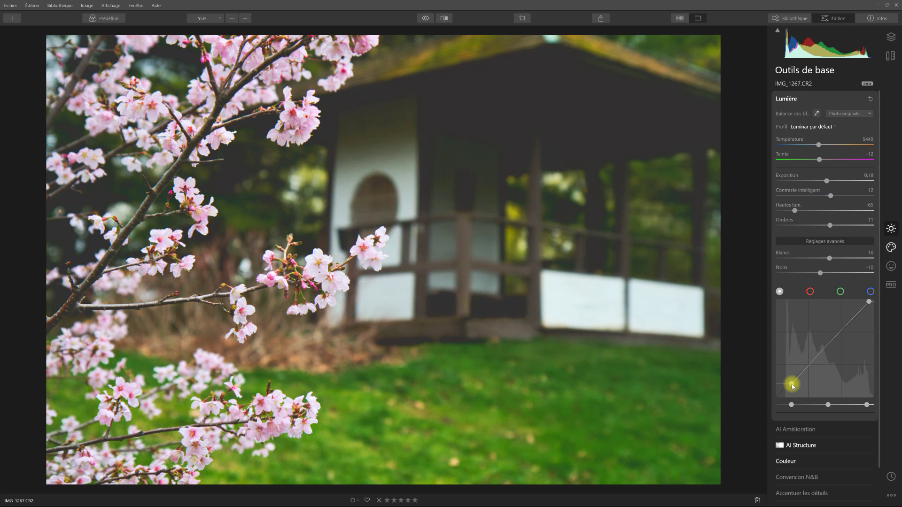
left_click_drag(792, 386, 794, 384)
left_click_drag(794, 384, 777, 398)
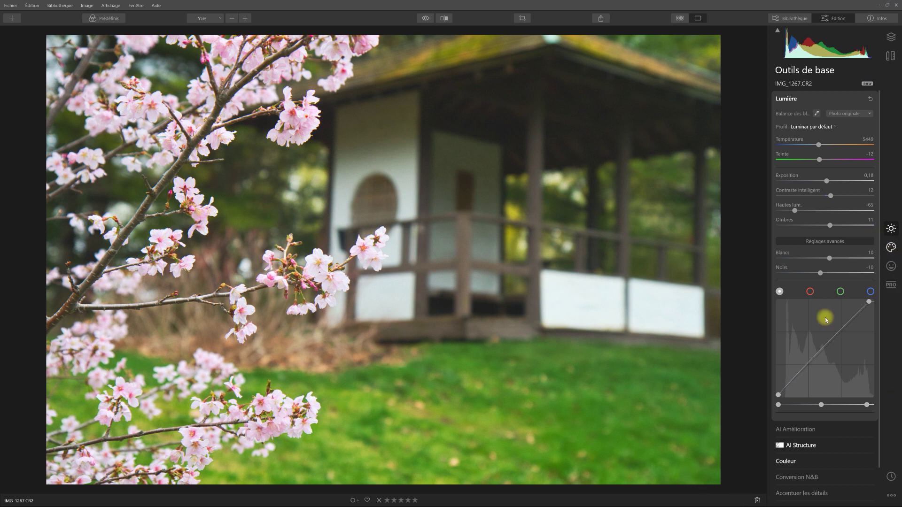
left_click(789, 98)
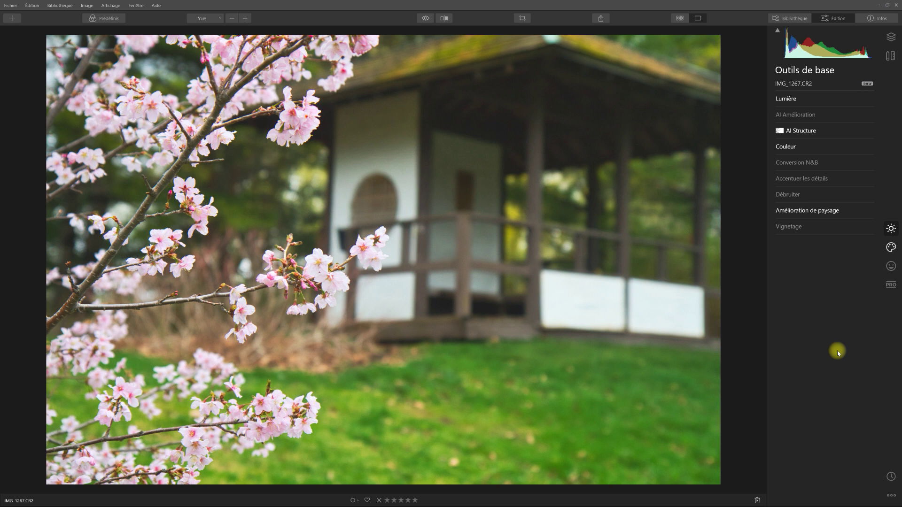
Step: Collapse the Fini mat settings and set the Rayons du soleil Quantité to 12
left_click(886, 248)
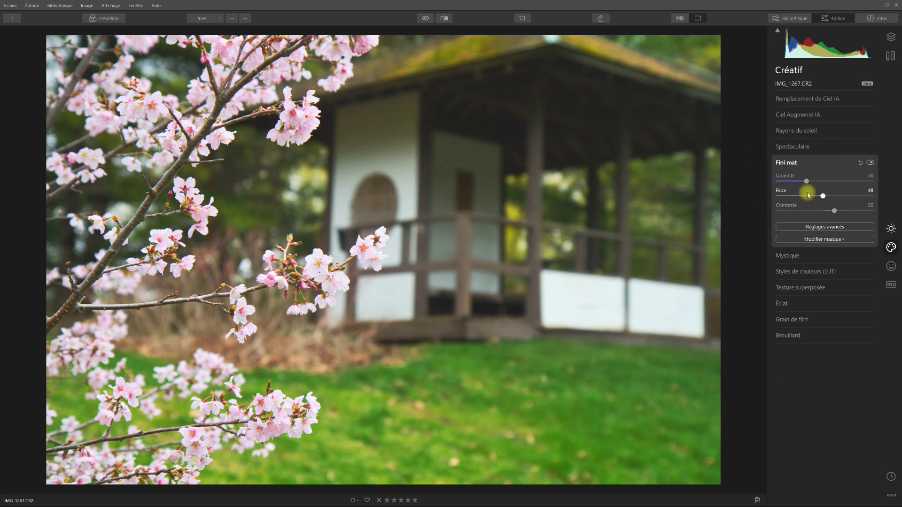
left_click(791, 165)
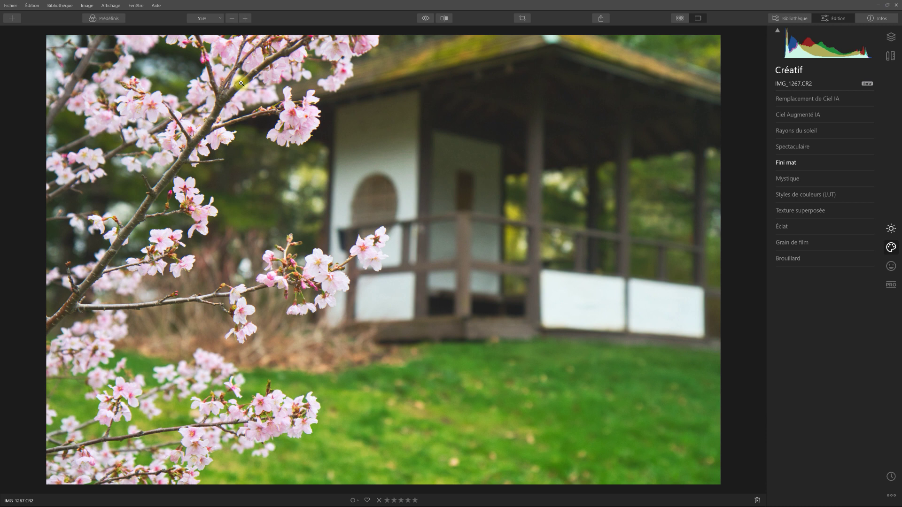
left_click(802, 133)
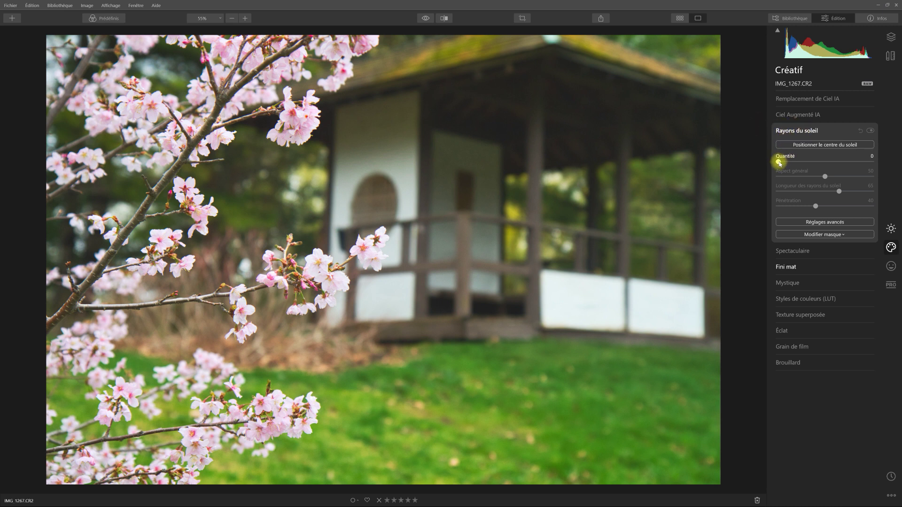
left_click_drag(778, 162, 790, 162)
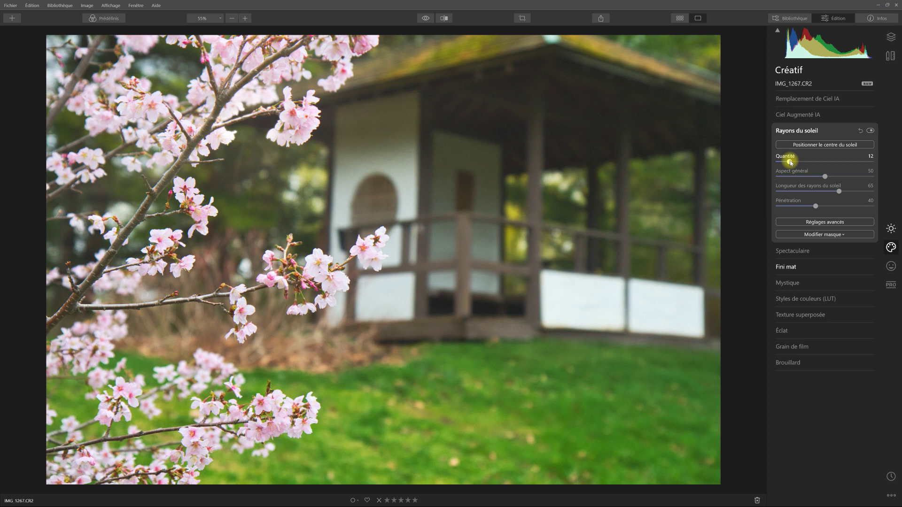
Step: Compare the photo without and with Rayons du soleil, and lower the effect's Quantité to 10
left_click(867, 130)
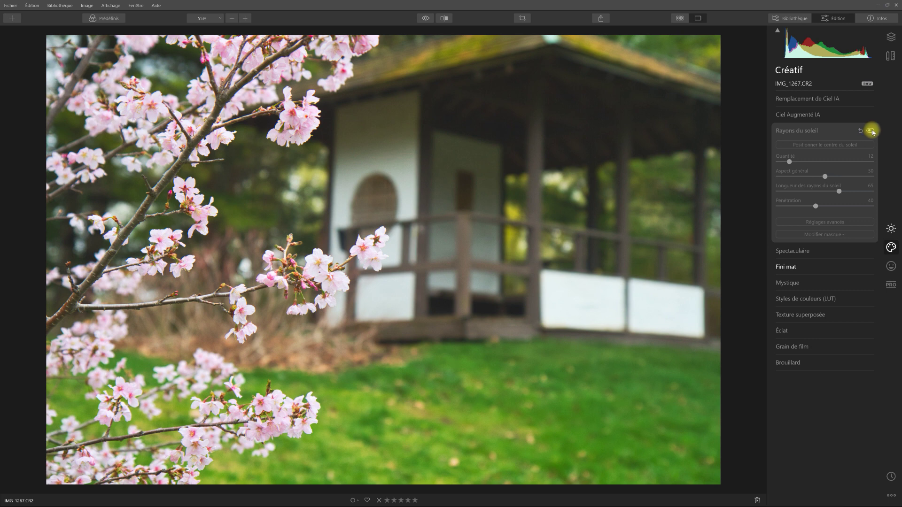
left_click(871, 131)
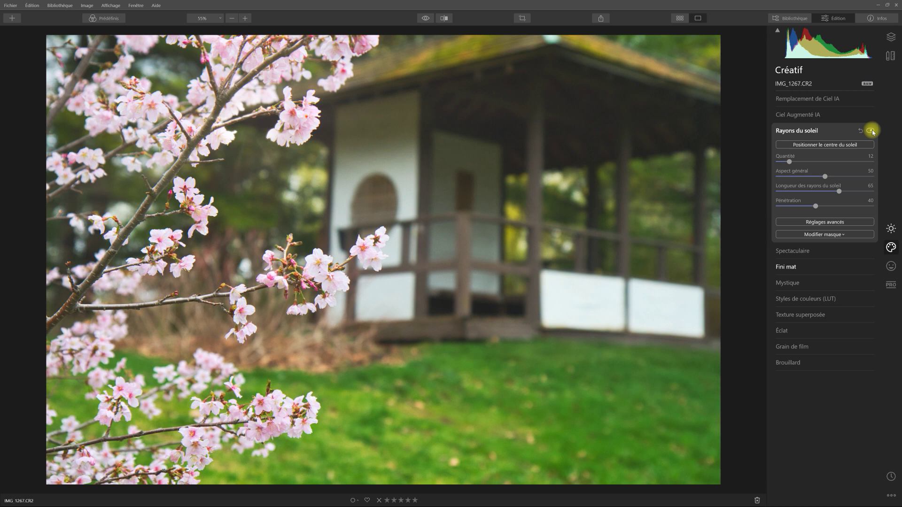
scroll(844, 162, "down", 2)
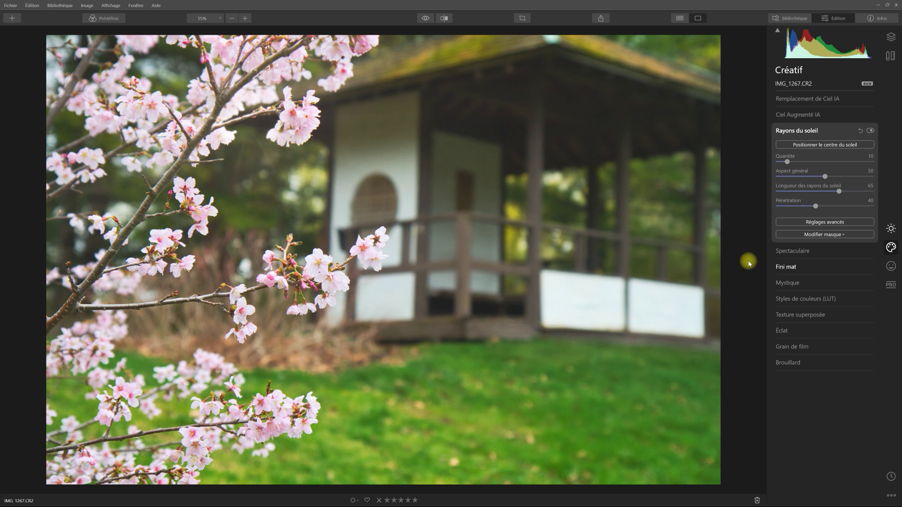
left_click(794, 132)
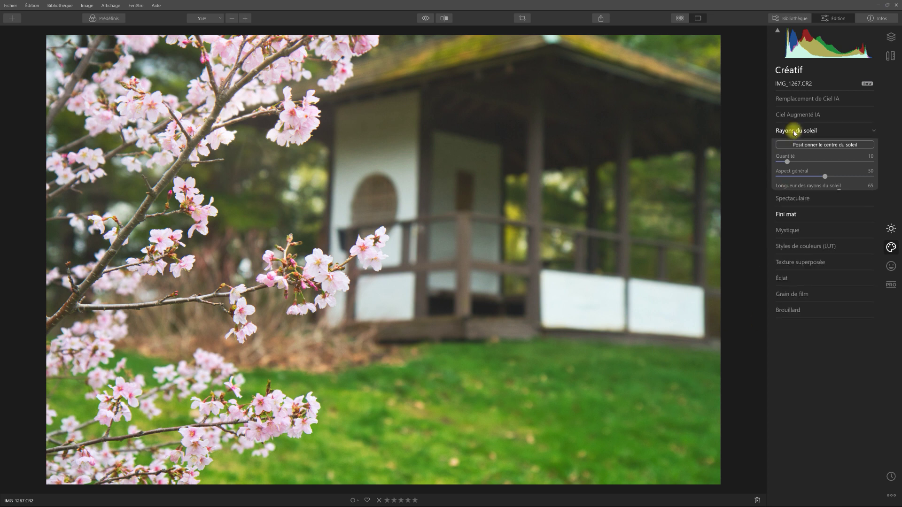
Step: Brighten the photo's edges in the basic tools with a Vignetage Quantité of 68
left_click(892, 229)
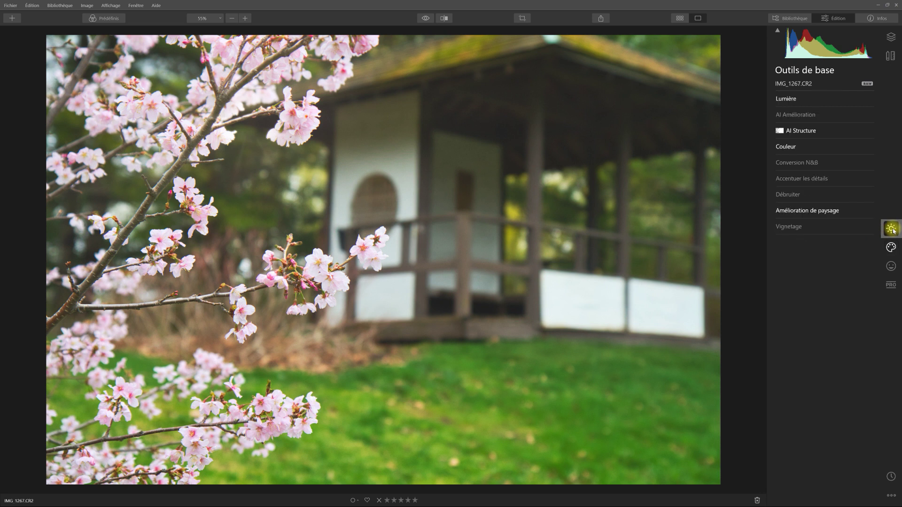
left_click(803, 227)
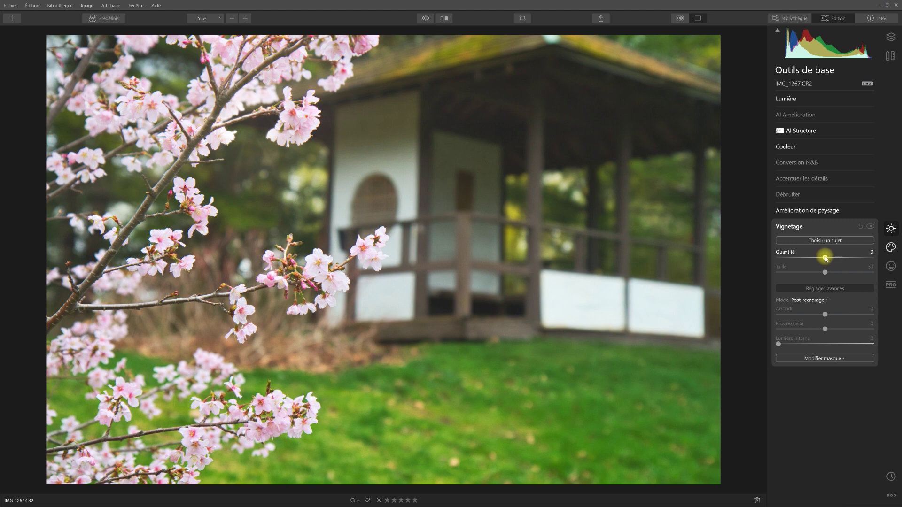
left_click_drag(826, 257, 857, 258)
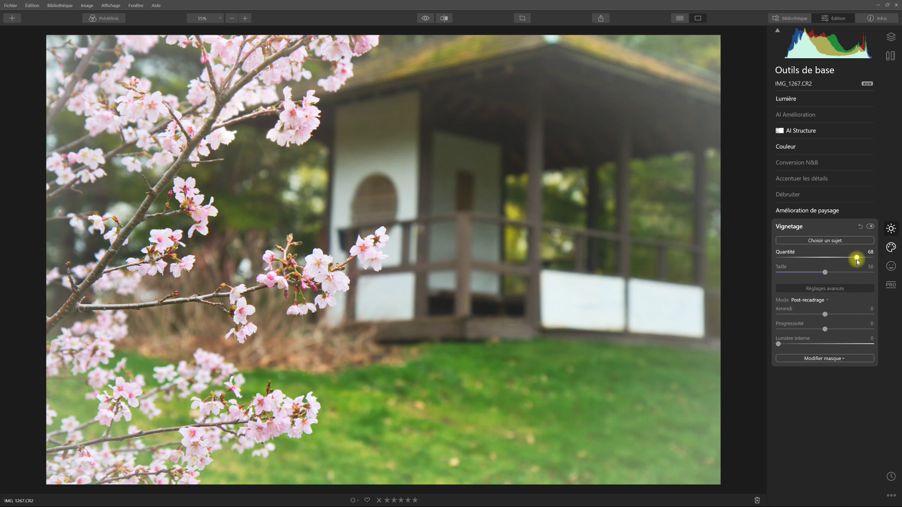
Step: Brush a Vignetage mask over the blossoms in the upper-left corner of the photo to limit the brightening to them
left_click(825, 359)
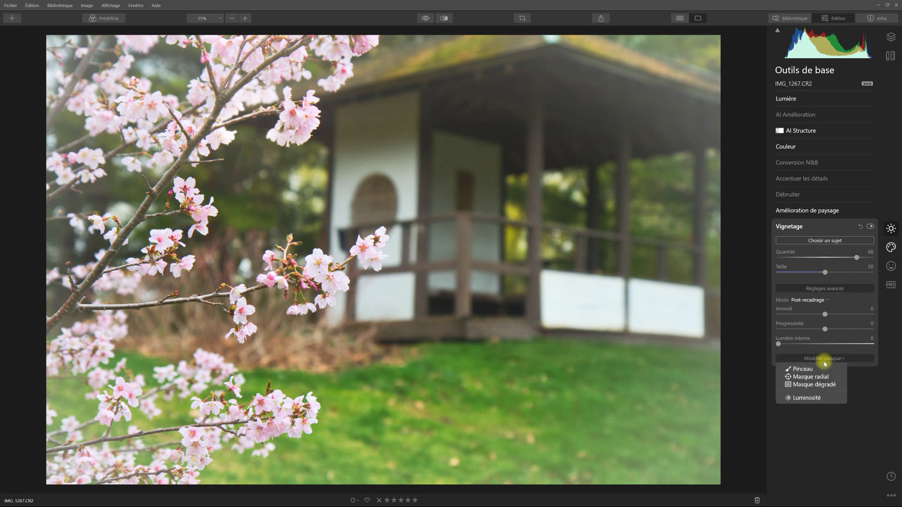
left_click(822, 369)
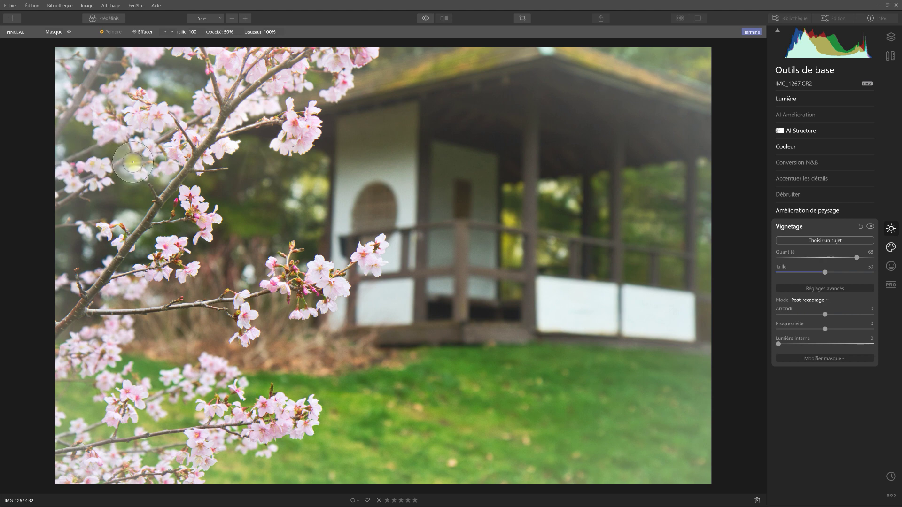
left_click_drag(132, 162, 61, 169)
mouse_move(206, 136)
left_mouse_down()
mouse_move(277, 126)
mouse_move(283, 133)
mouse_move(327, 98)
mouse_move(343, 66)
mouse_move(222, 117)
mouse_move(246, 77)
mouse_move(235, 70)
mouse_move(242, 106)
mouse_move(136, 120)
mouse_move(101, 108)
mouse_move(130, 105)
mouse_move(118, 108)
left_mouse_up()
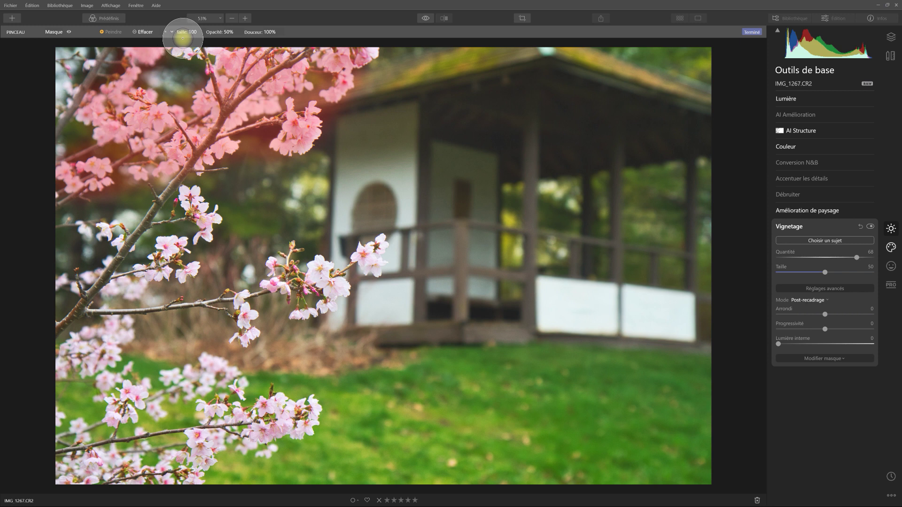
mouse_move(43, 102)
left_mouse_down()
mouse_move(52, 54)
mouse_move(147, 79)
mouse_move(188, 78)
mouse_move(195, 68)
mouse_move(87, 141)
mouse_move(147, 131)
mouse_move(75, 131)
mouse_move(109, 171)
mouse_move(230, 109)
mouse_move(281, 113)
mouse_move(321, 58)
mouse_move(367, 44)
mouse_move(246, 36)
mouse_move(276, 40)
mouse_move(264, 101)
mouse_move(114, 153)
mouse_move(73, 94)
mouse_move(193, 37)
mouse_move(226, 58)
mouse_move(219, 94)
mouse_move(80, 104)
mouse_move(103, 105)
mouse_move(49, 157)
mouse_move(63, 176)
mouse_move(226, 96)
mouse_move(243, 64)
left_mouse_up()
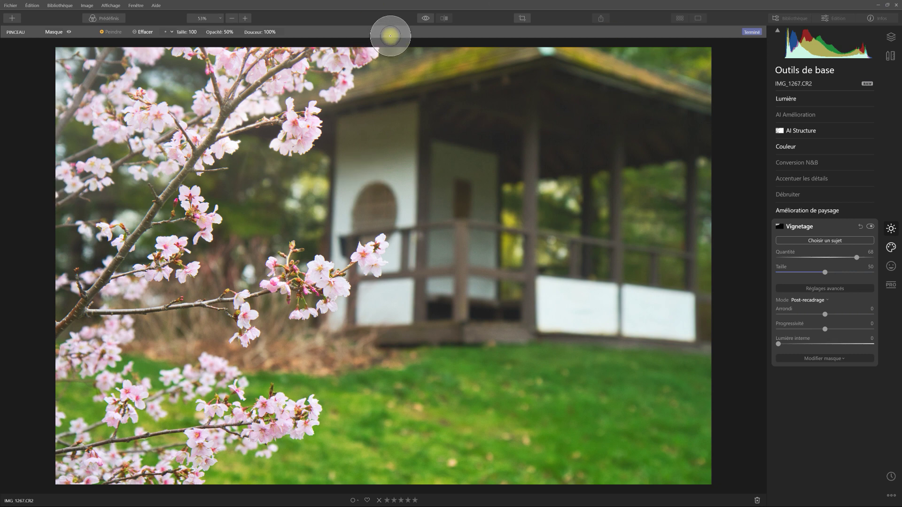
Step: Compare the original photo with the edited version twice, and leave the Vignetage mask brush
left_click(427, 18)
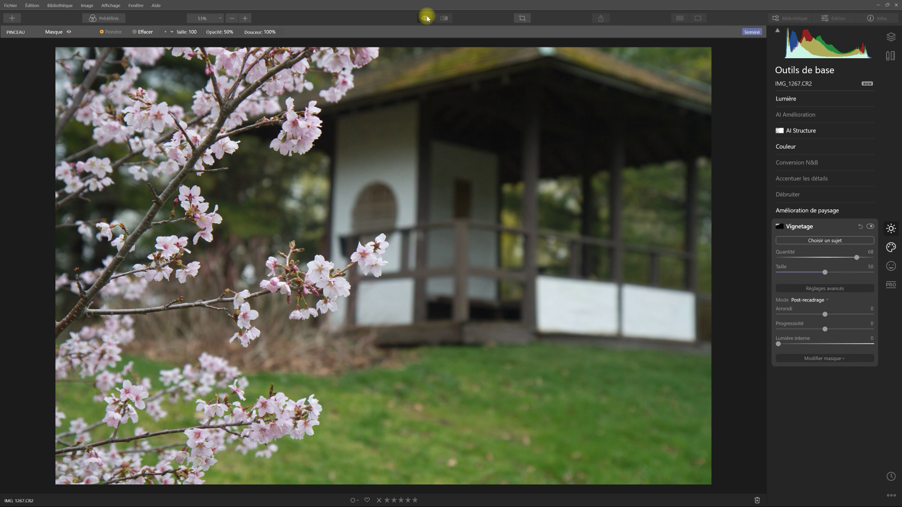
left_click(426, 18)
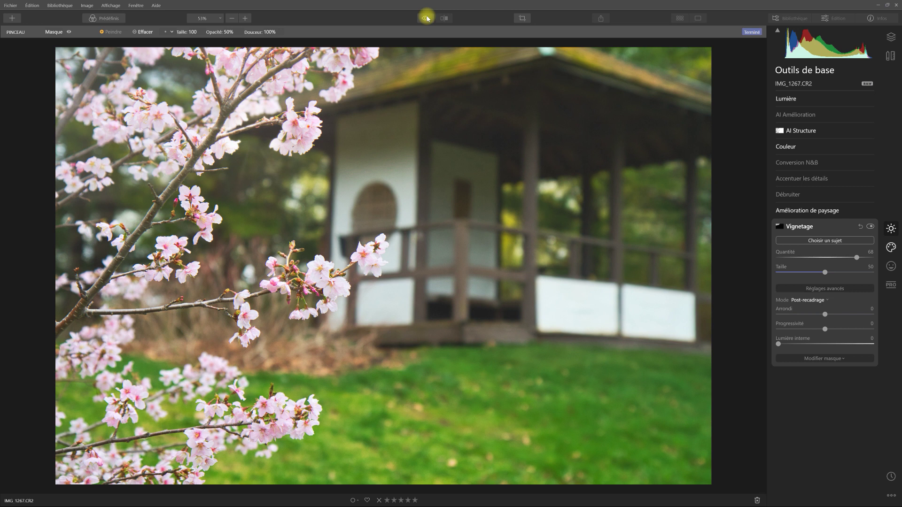
left_click(427, 19)
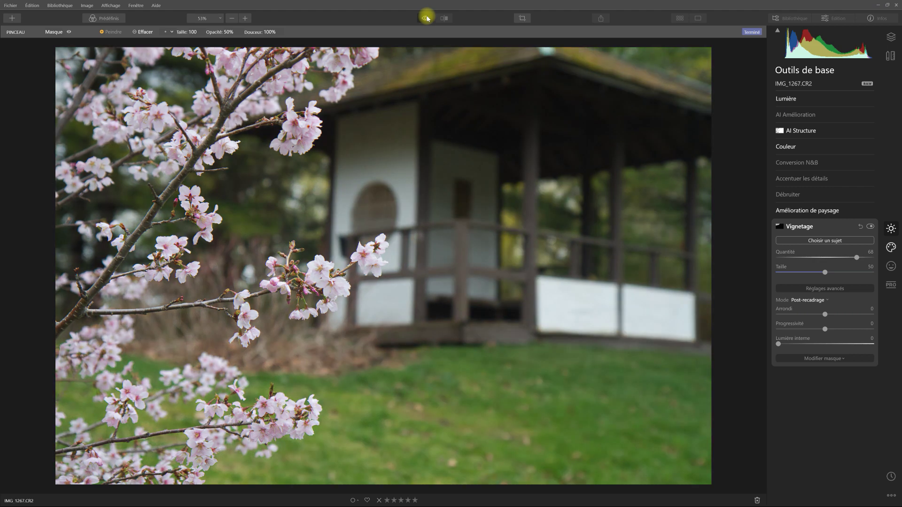
left_click(427, 19)
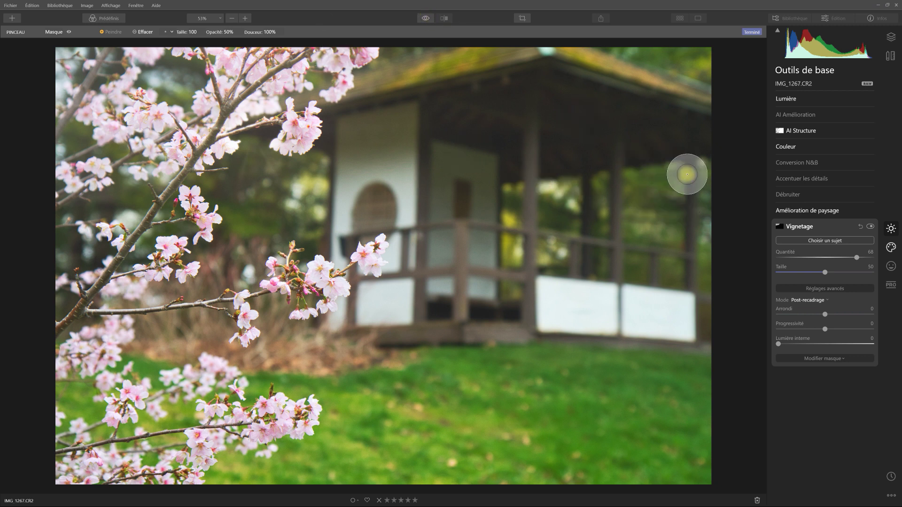
left_click(815, 213)
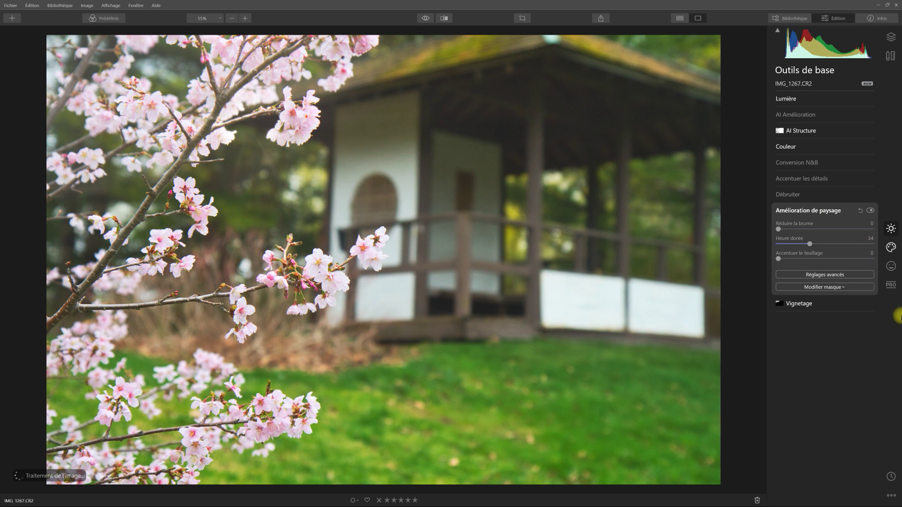
Step: Load the image Texture 1 from the Textures folder into the creative Texture superposée effect
left_click(895, 250)
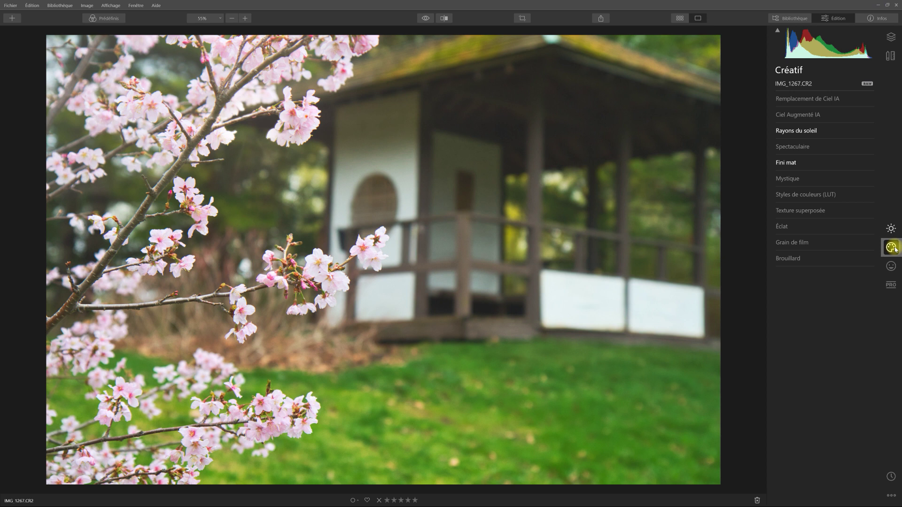
left_click(824, 211)
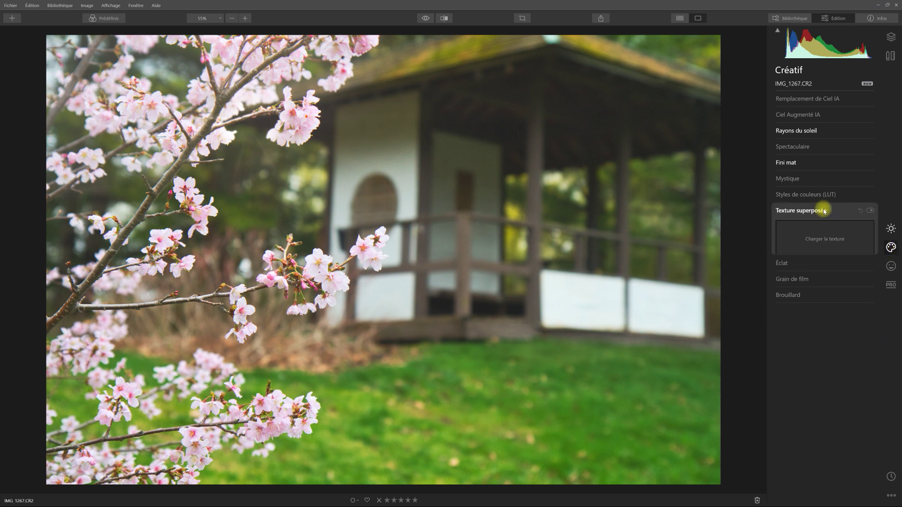
left_click(840, 240)
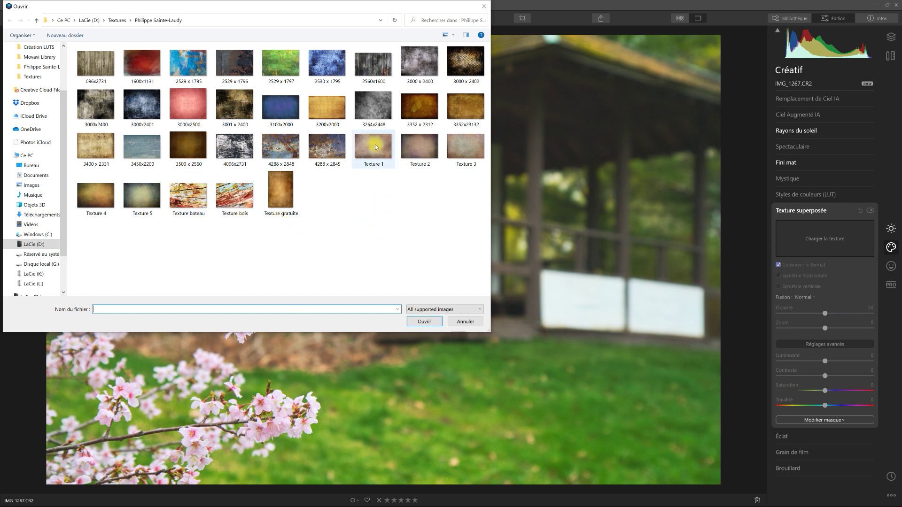
mouse_move(375, 148)
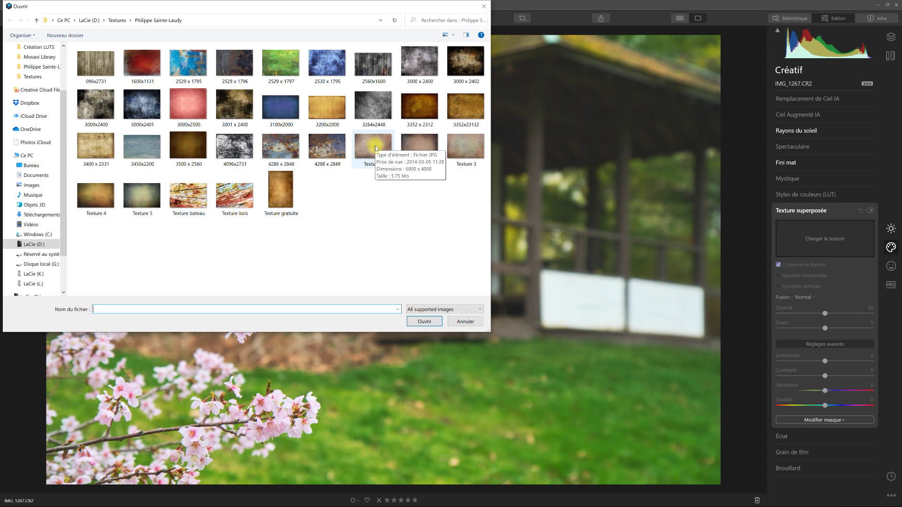
left_click(375, 148)
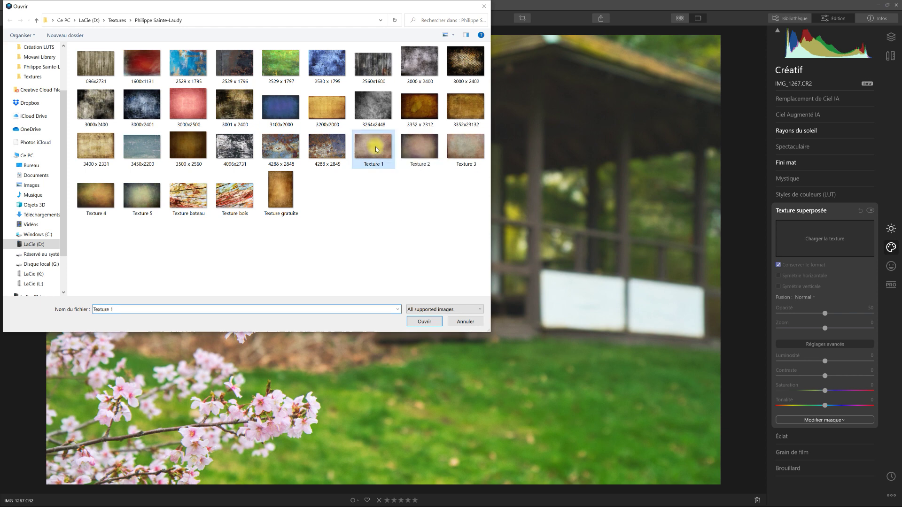
left_click(425, 321)
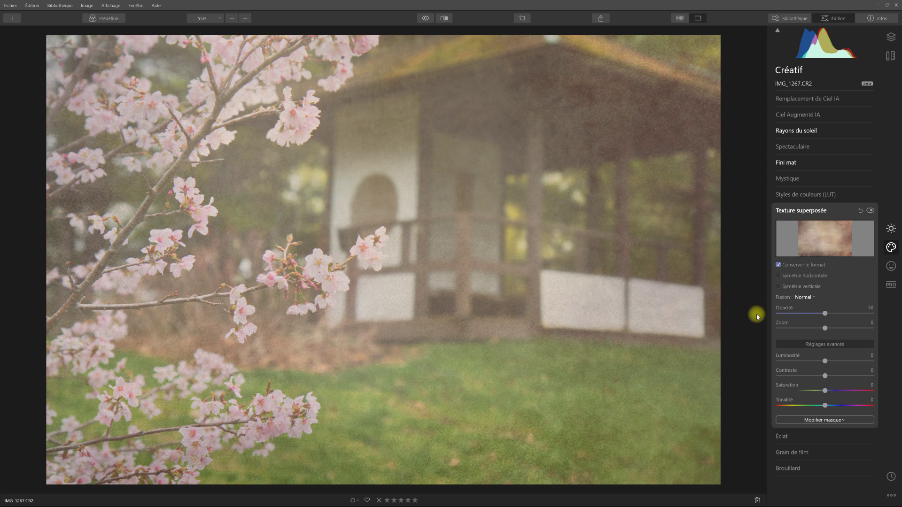
Step: Blend the texture in Éclaircir mode with Opacité 18 and Luminosité 27
left_click(814, 299)
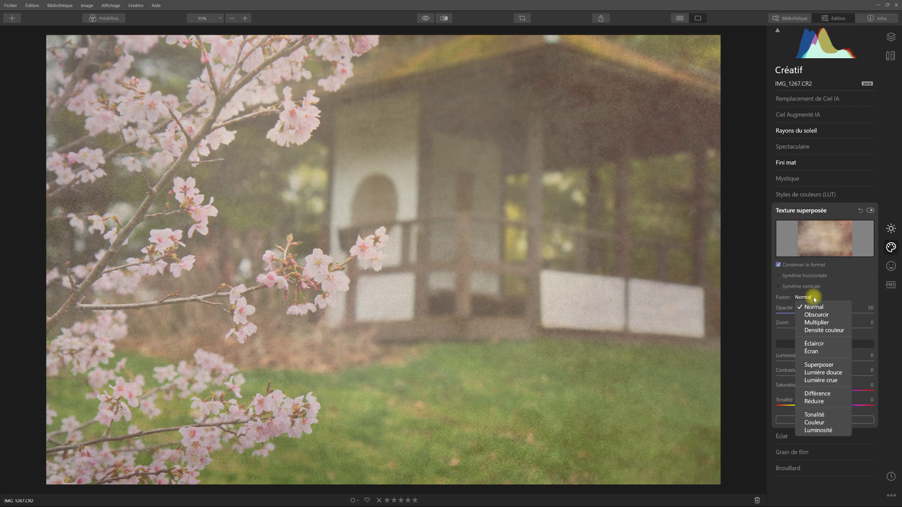
left_click(821, 345)
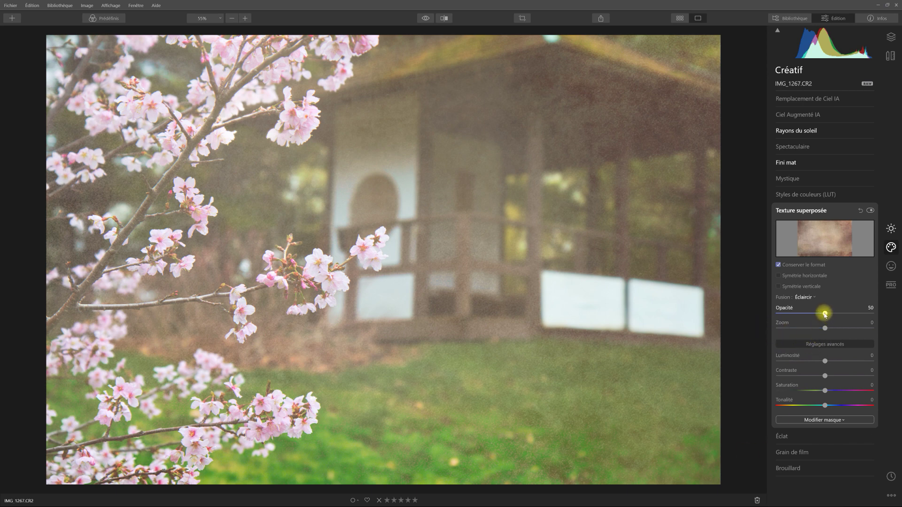
left_click_drag(825, 314, 796, 319)
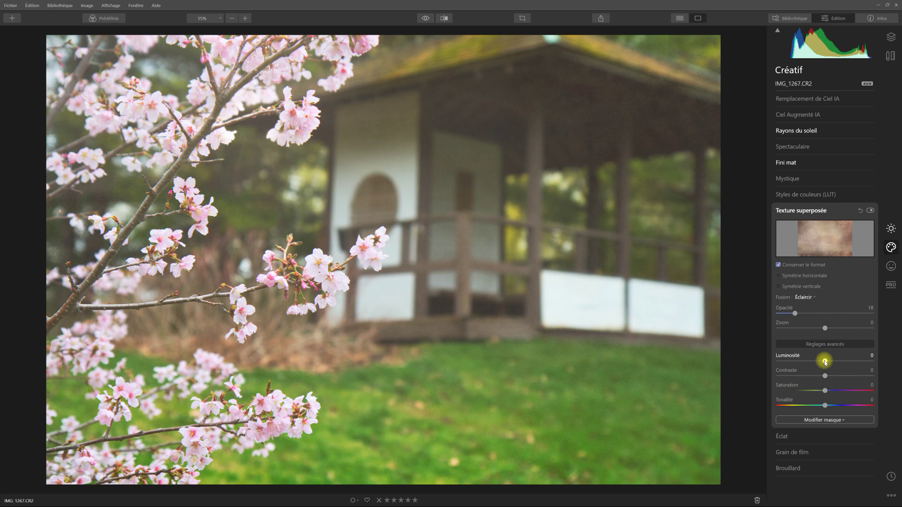
mouse_move(825, 362)
left_mouse_down()
mouse_move(849, 365)
mouse_move(838, 366)
left_mouse_up()
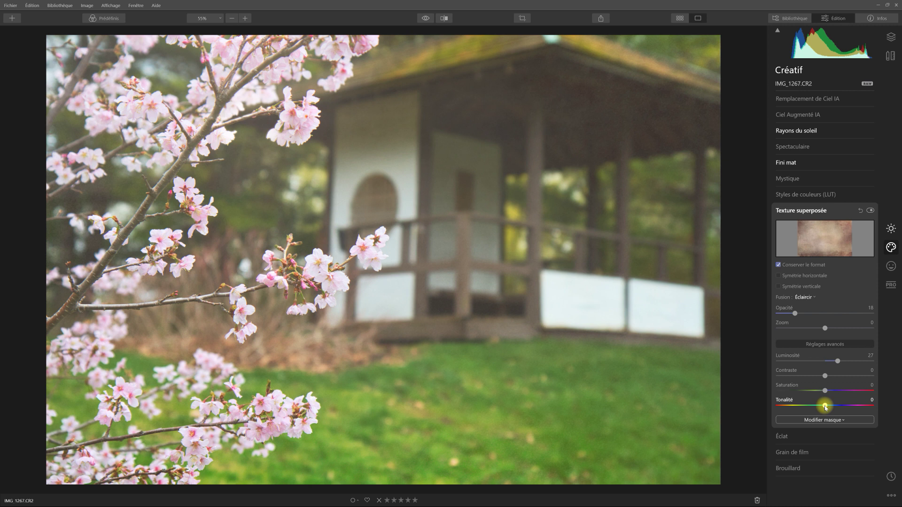
Step: Try a Tonalité of 30 on the texture, reset it, and compare the photo without and with the texture
mouse_move(825, 407)
left_mouse_down()
mouse_move(815, 407)
mouse_move(835, 407)
mouse_move(802, 409)
mouse_move(850, 406)
mouse_move(832, 406)
left_mouse_up()
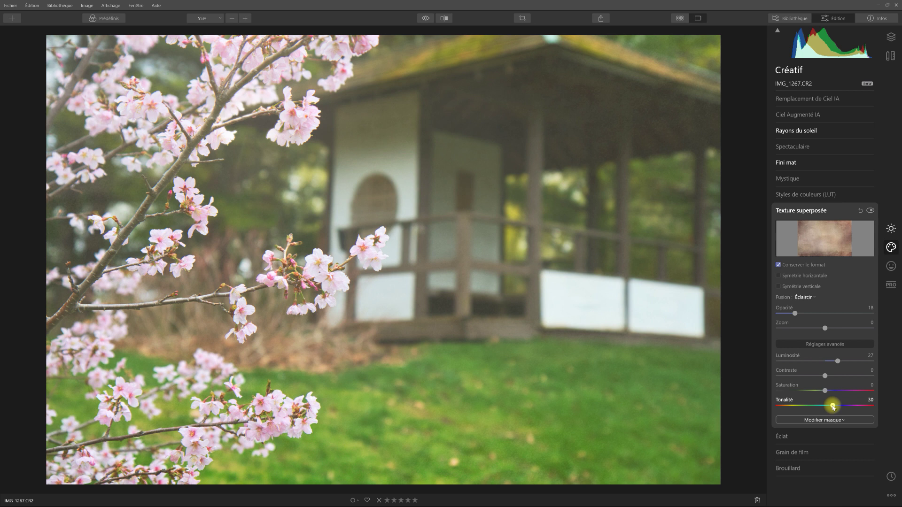
double_click(786, 400)
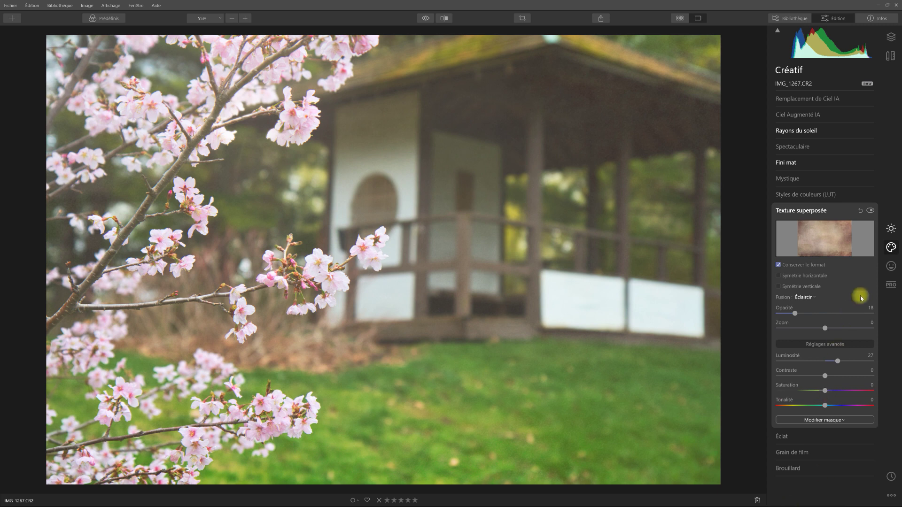
left_click(870, 211)
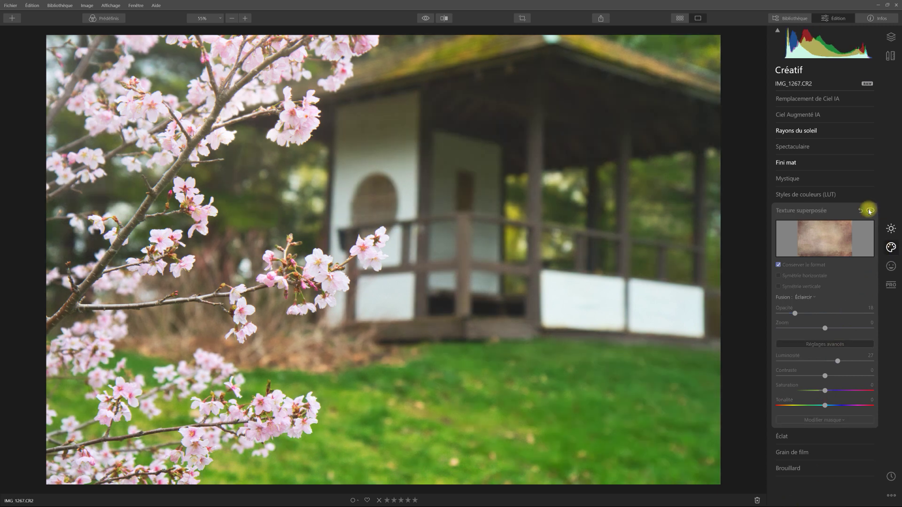
left_click(872, 211)
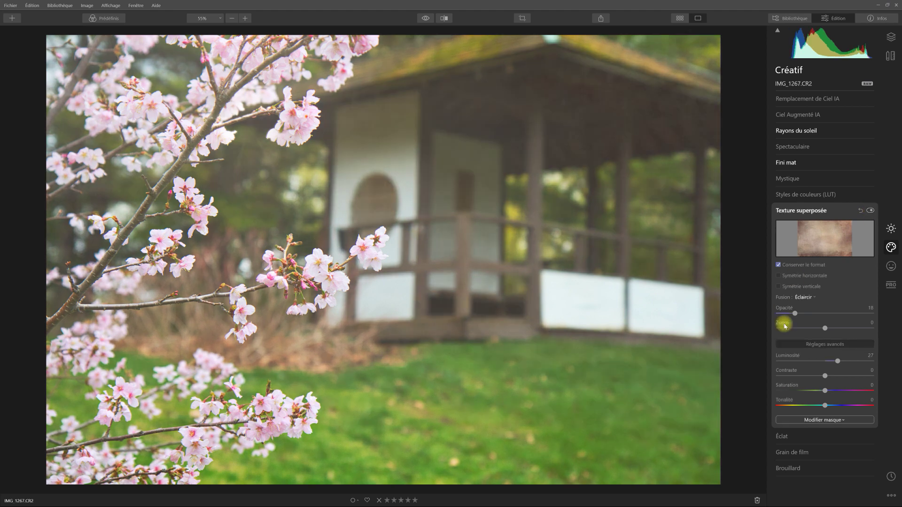
Step: Paste the previously copied mask onto the Texture superposée effect through its brush mask options
left_click(822, 421)
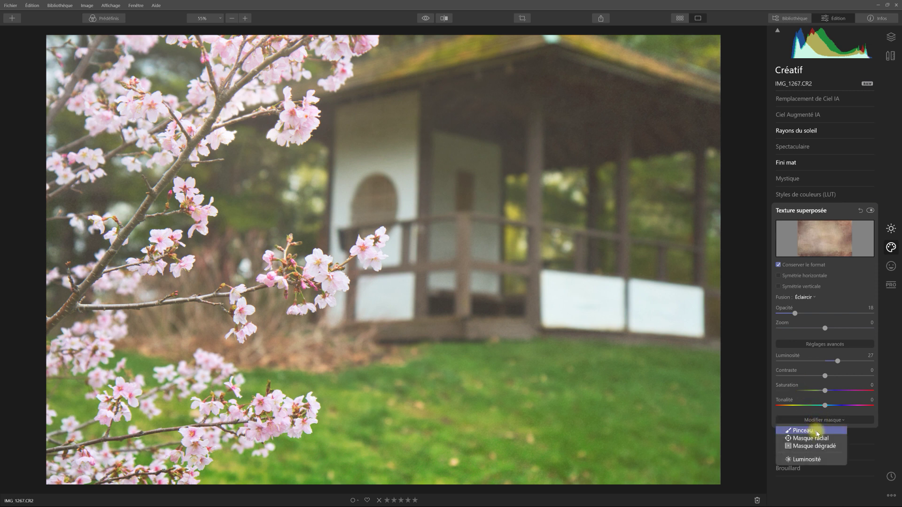
left_click(817, 433)
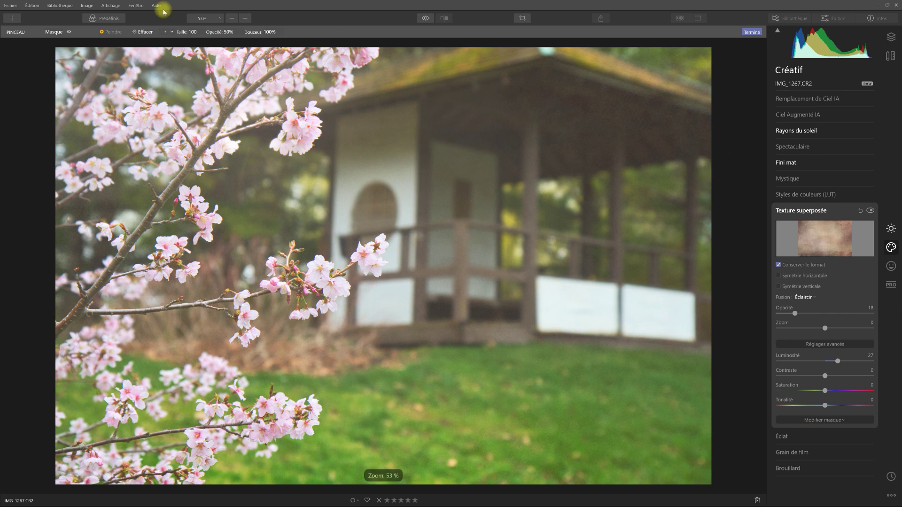
left_click(52, 33)
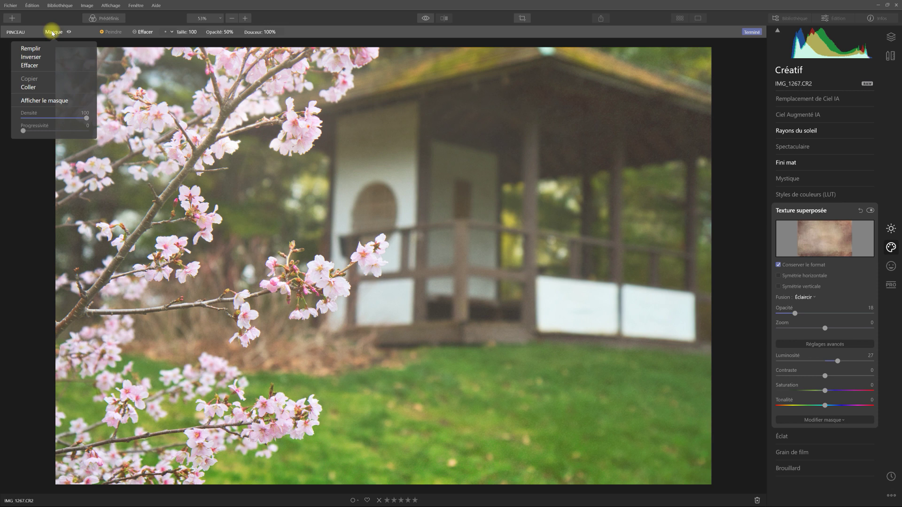
left_click(28, 88)
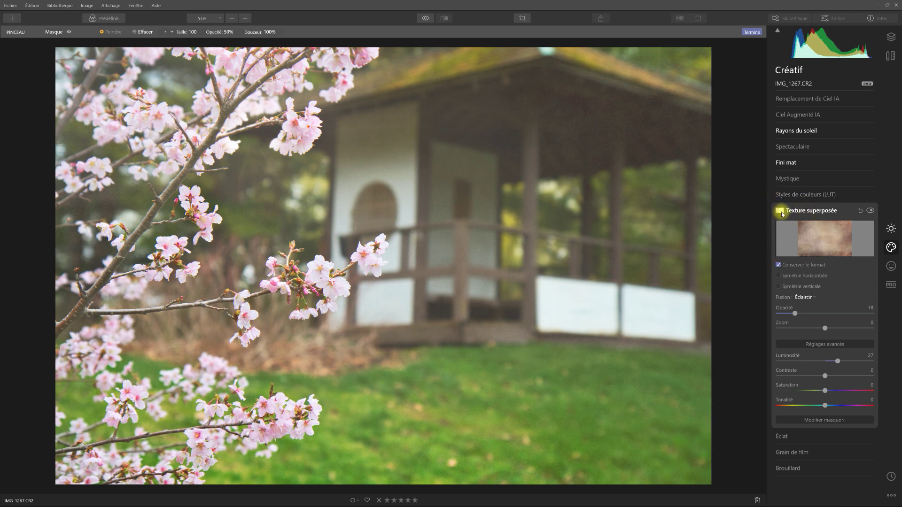
Step: Display the pasted mask as an overlay to check its coverage, and hide it again
left_click(54, 31)
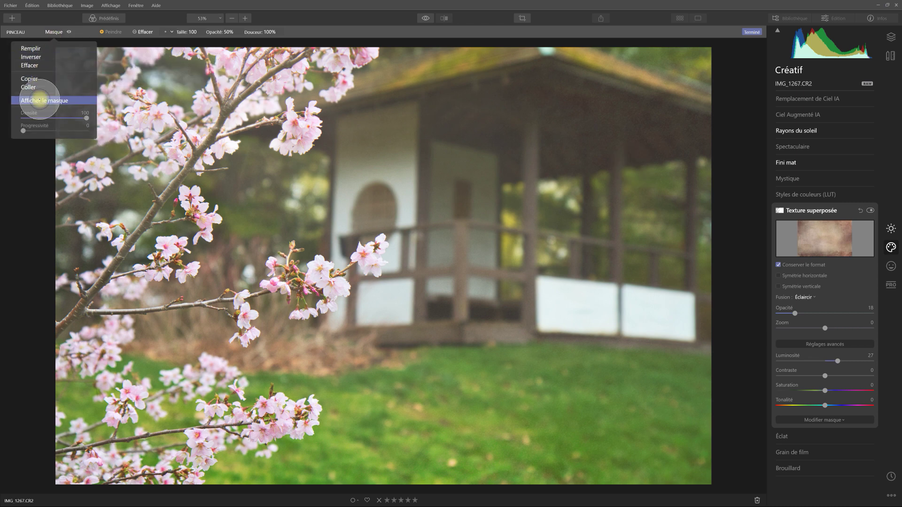
left_click(39, 89)
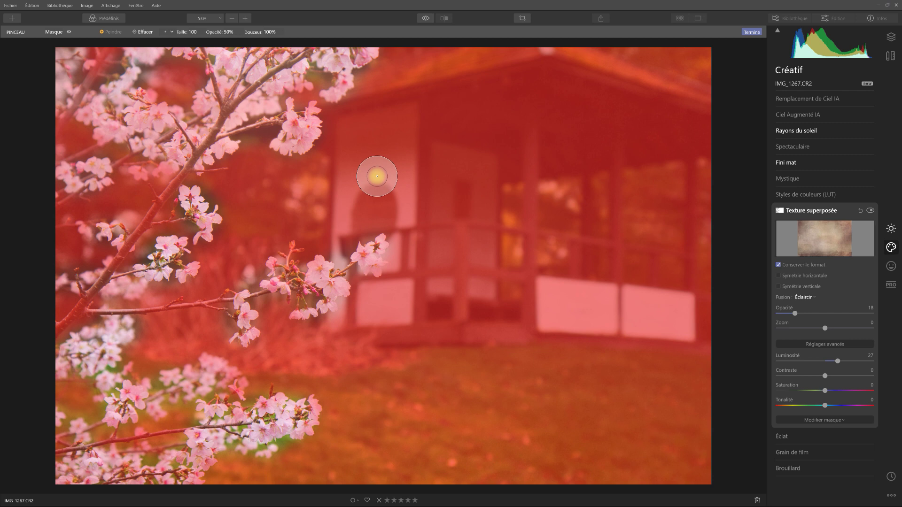
left_click(53, 32)
left_click(44, 100)
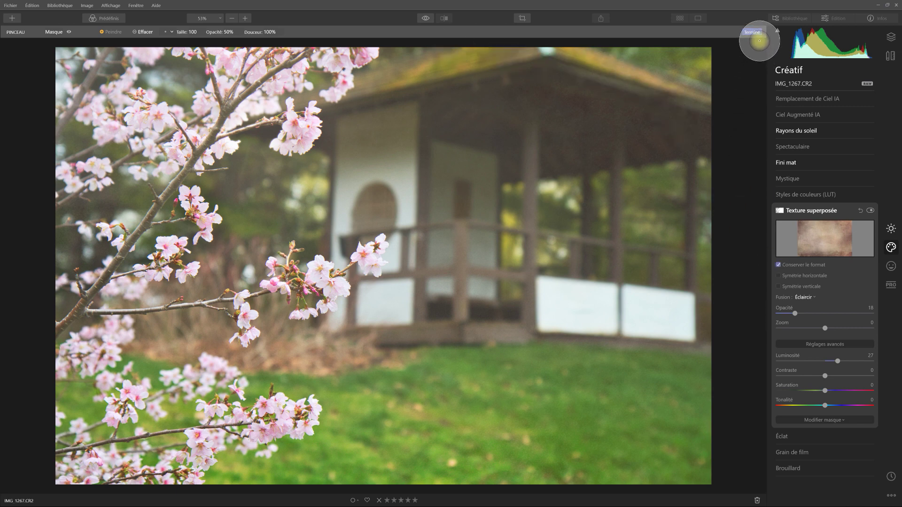
Step: Finish the texture mask editing and compare the original photo with the final edit
left_click(759, 33)
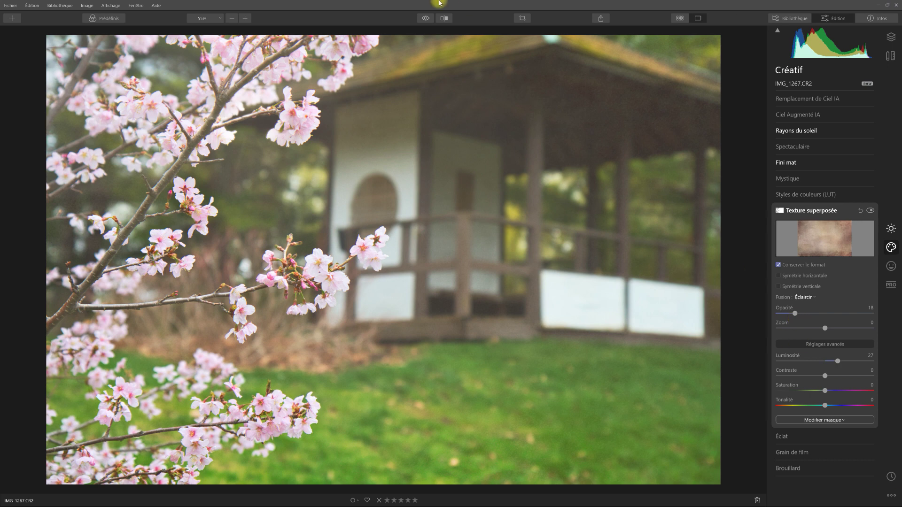
left_click(426, 19)
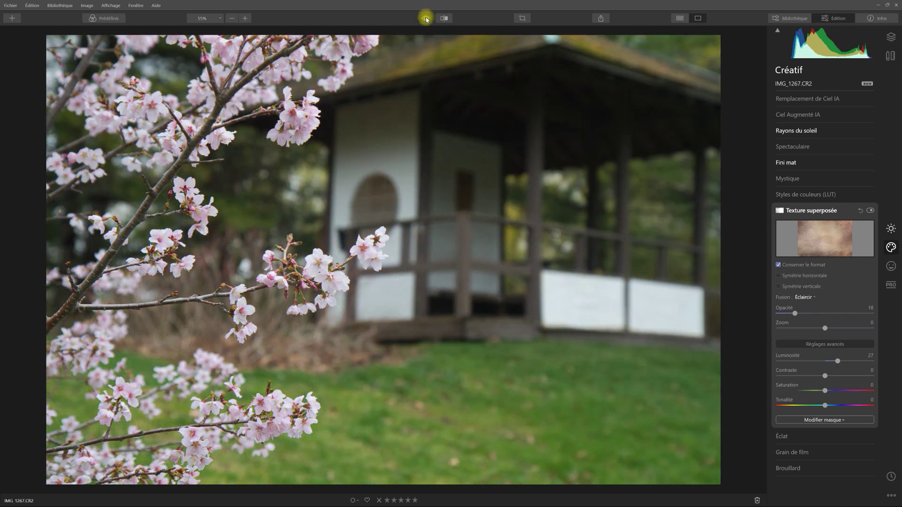
left_click(426, 19)
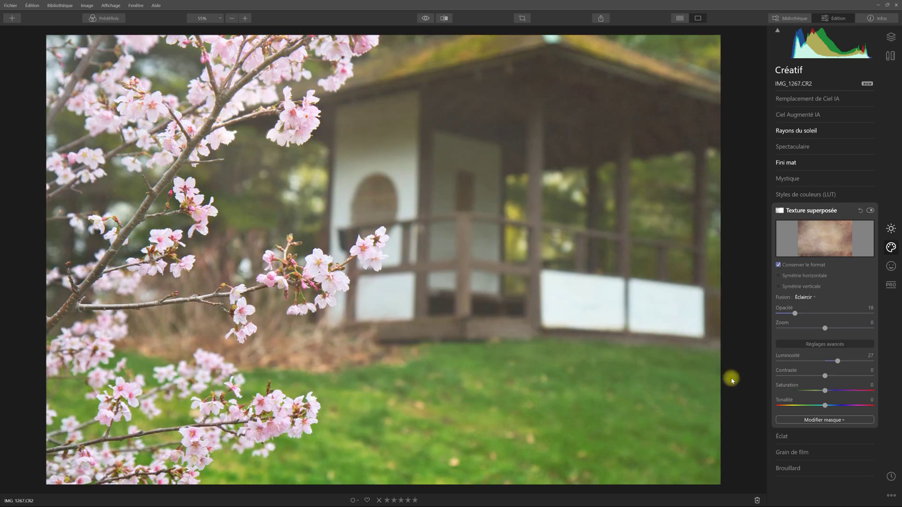